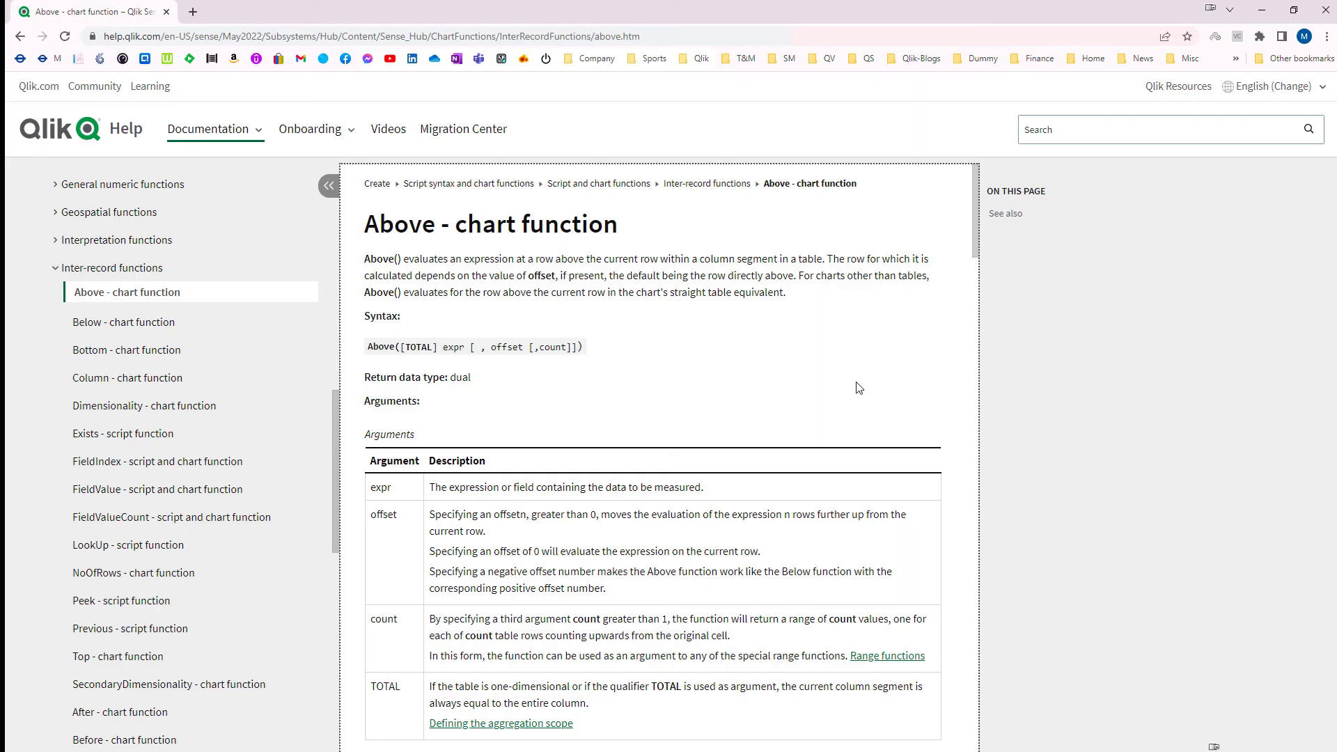
# - Examine the Above function's syntax on the help page, including its TOTAL, expr, offset and count arguments, and minimize that window
pyautogui.tripleClick(588, 341)
pyautogui.click(590, 387)
pyautogui.scroll(-1, 622, 416)
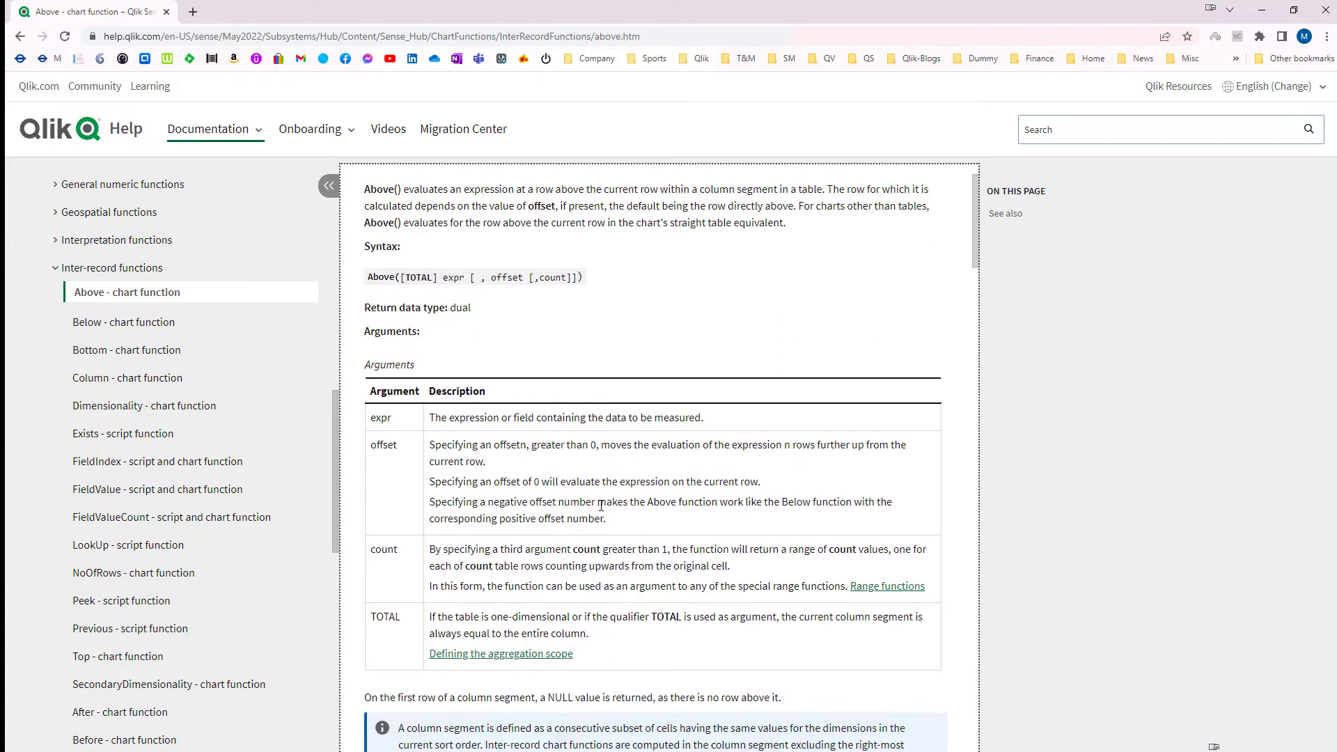
pyautogui.moveTo(367, 277); pyautogui.dragTo(593, 285)
pyautogui.click(593, 327)
pyautogui.doubleClick(453, 281)
pyautogui.doubleClick(506, 277)
pyautogui.doubleClick(552, 277)
pyautogui.doubleClick(418, 278)
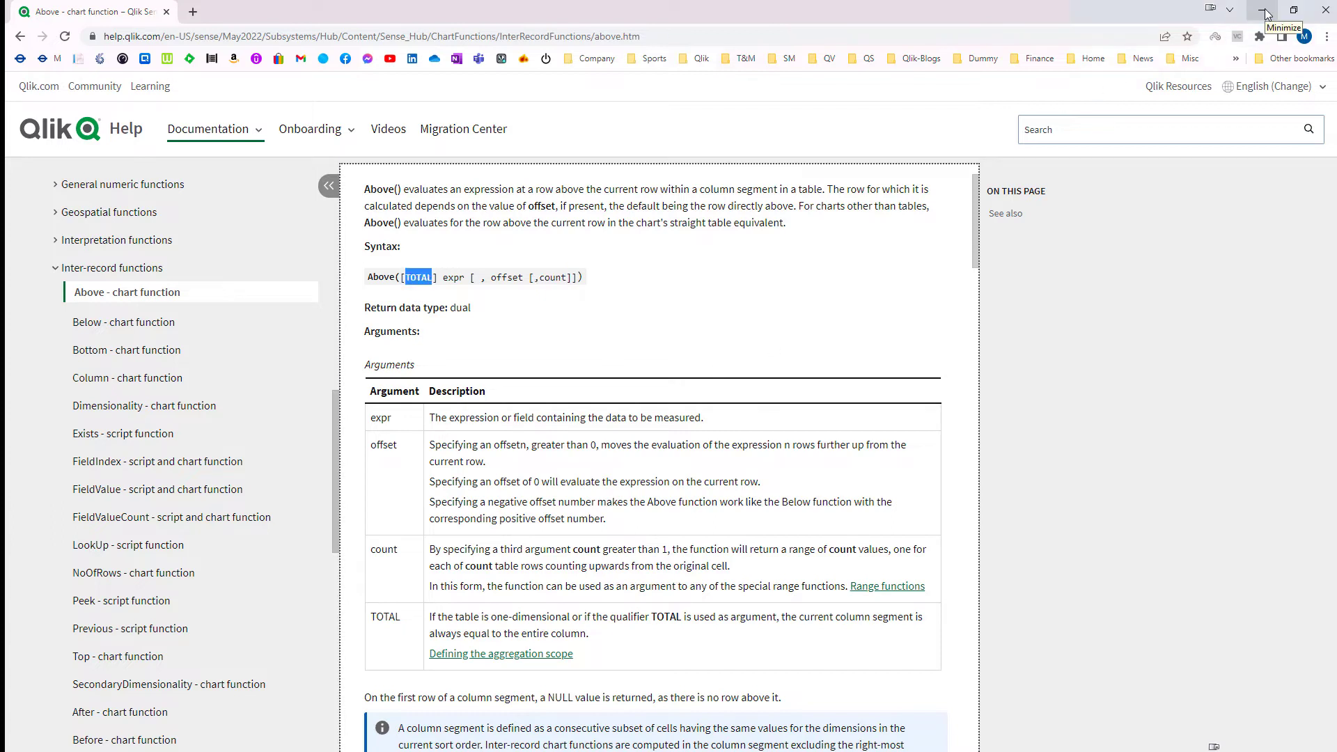
pyautogui.click(1265, 13)
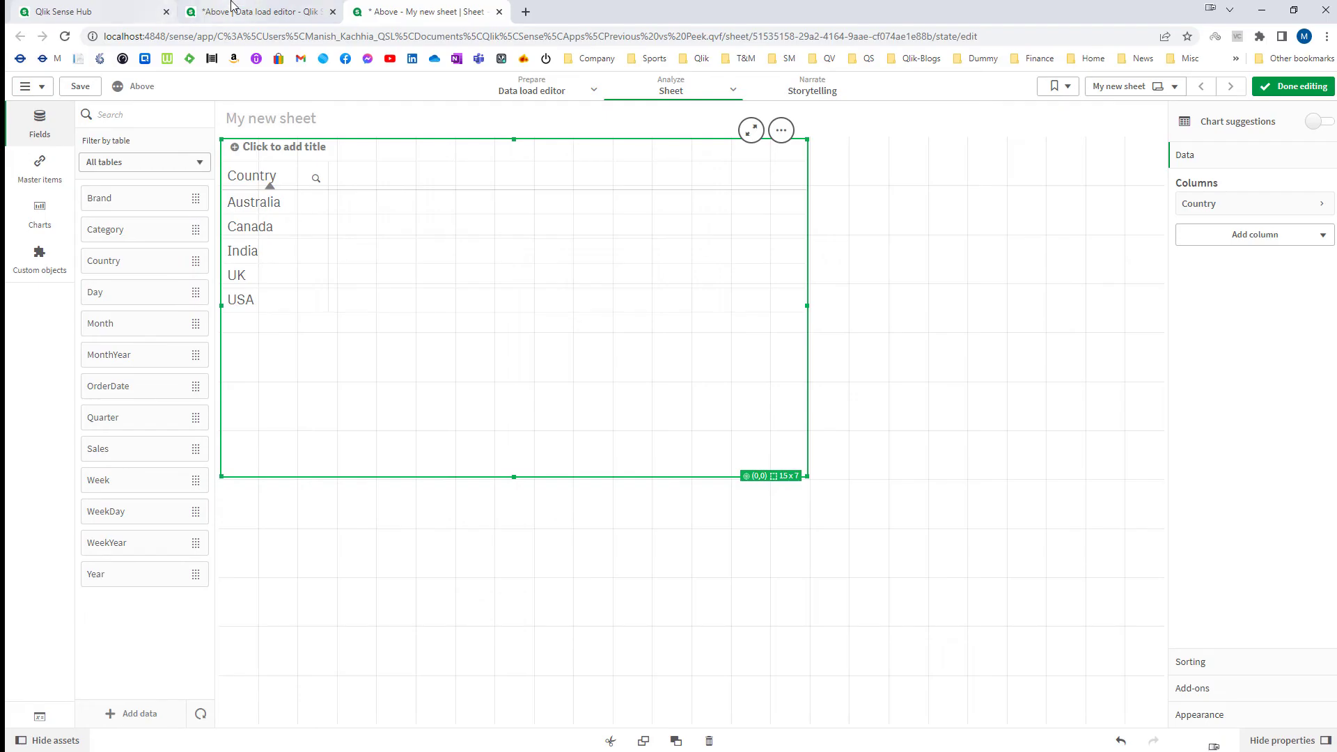
# - Review the Sales and MasterCalendar load scripts in the data load editor and return to the sheet
pyautogui.click(239, 11)
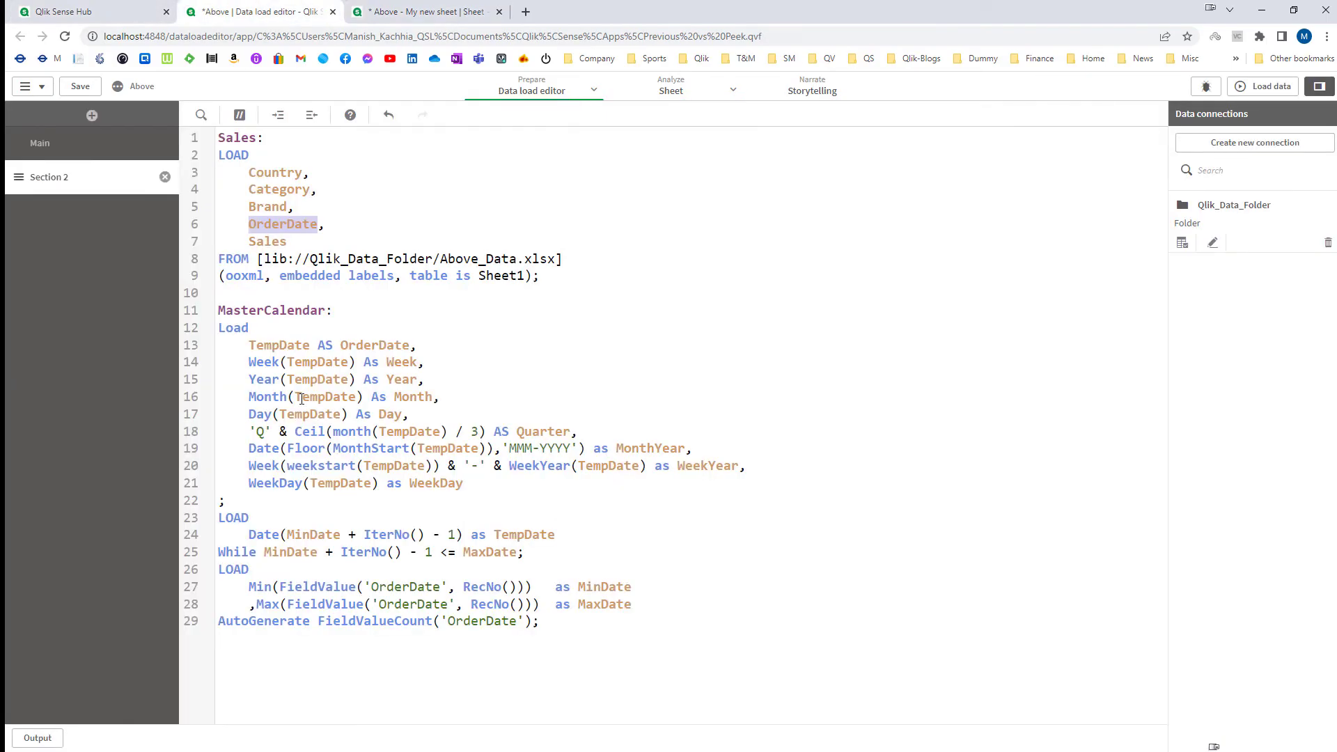
pyautogui.moveTo(220, 310); pyautogui.dragTo(661, 644)
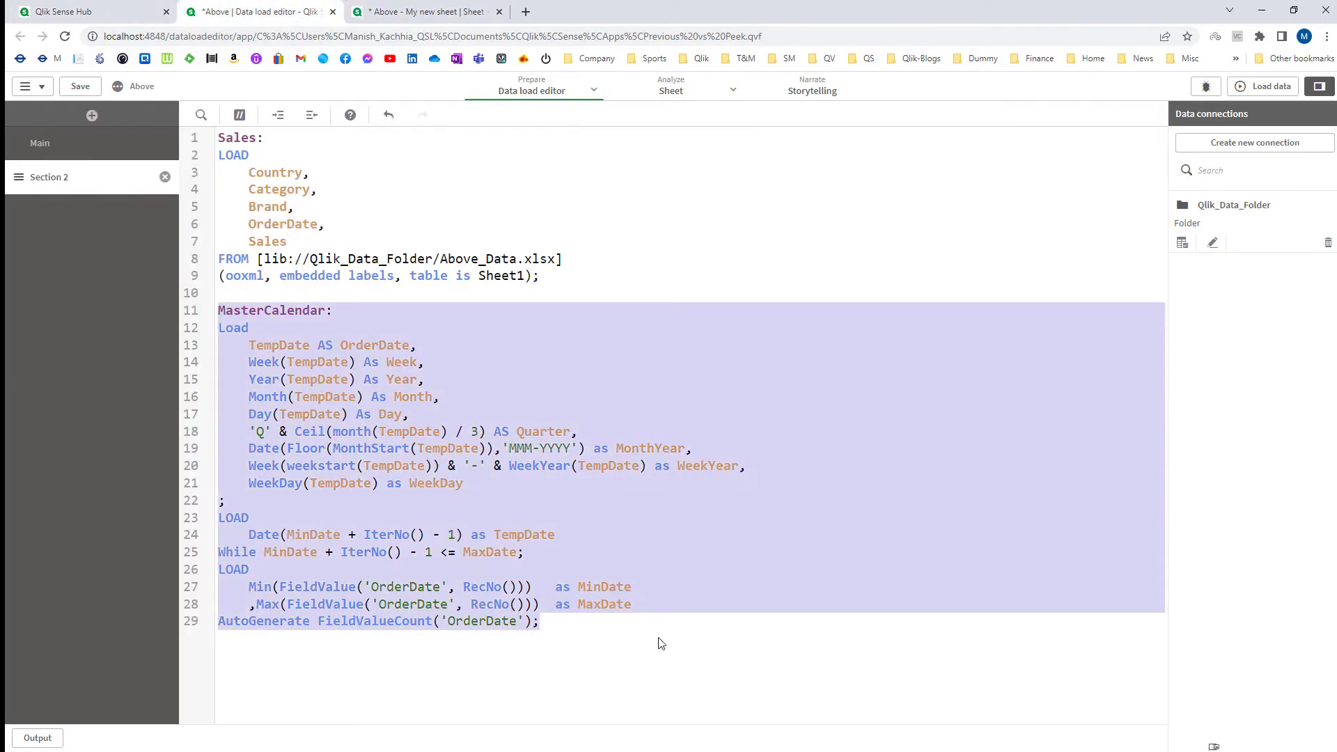
pyautogui.click(292, 233)
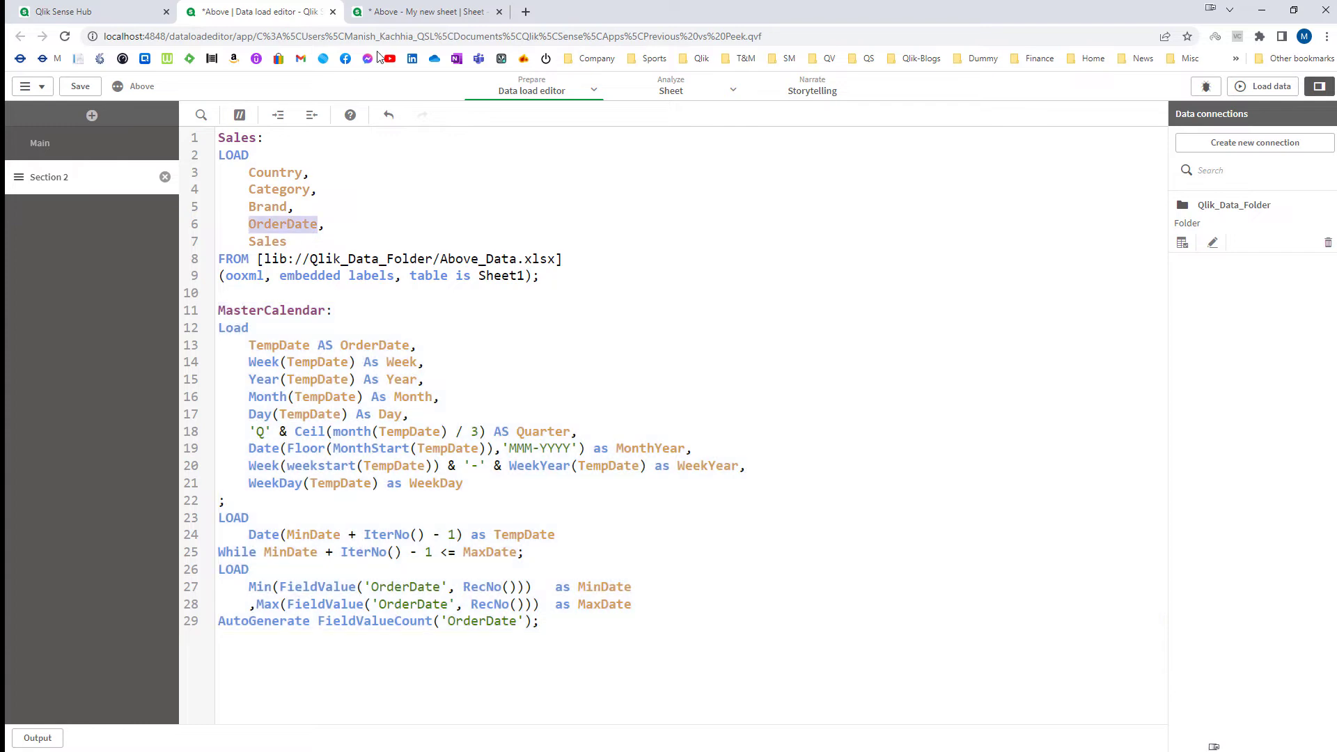
pyautogui.click(418, 11)
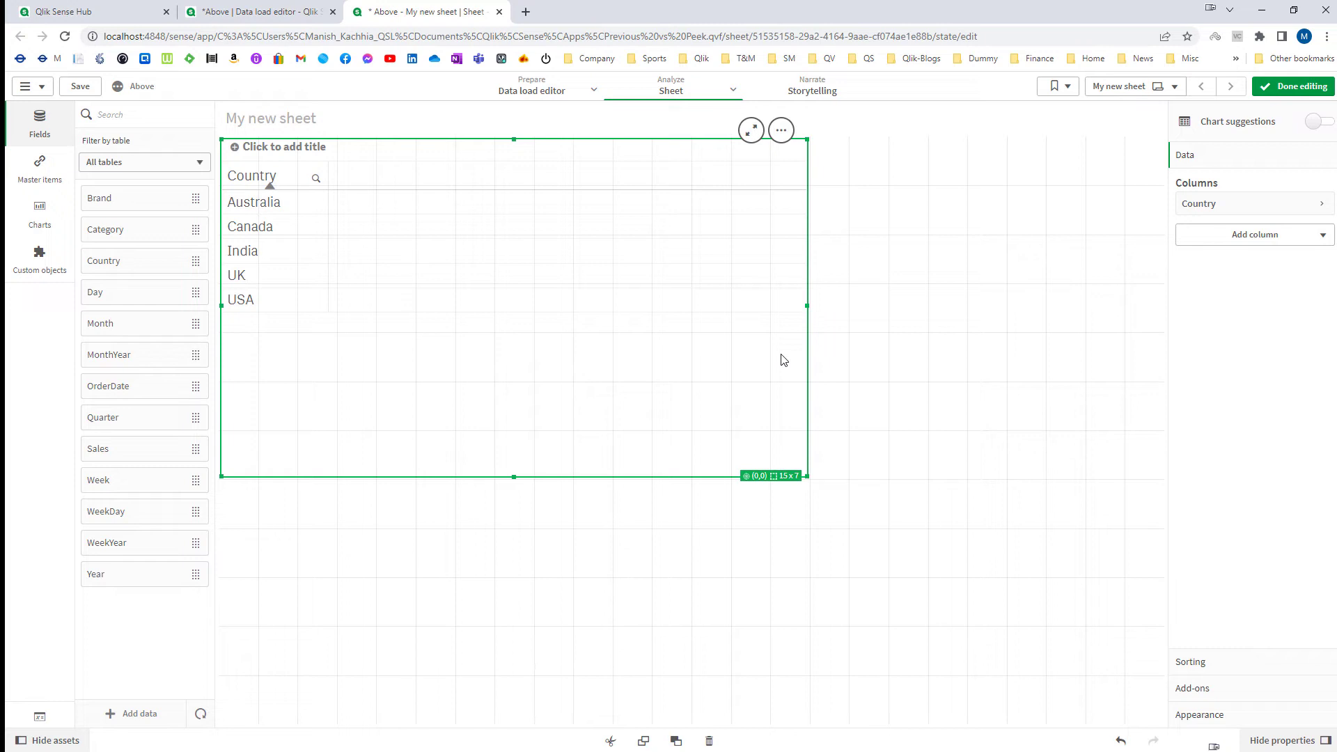
# - Add a measure column with the expression Above(Country) to the Country table
pyautogui.click(1240, 239)
pyautogui.click(1237, 296)
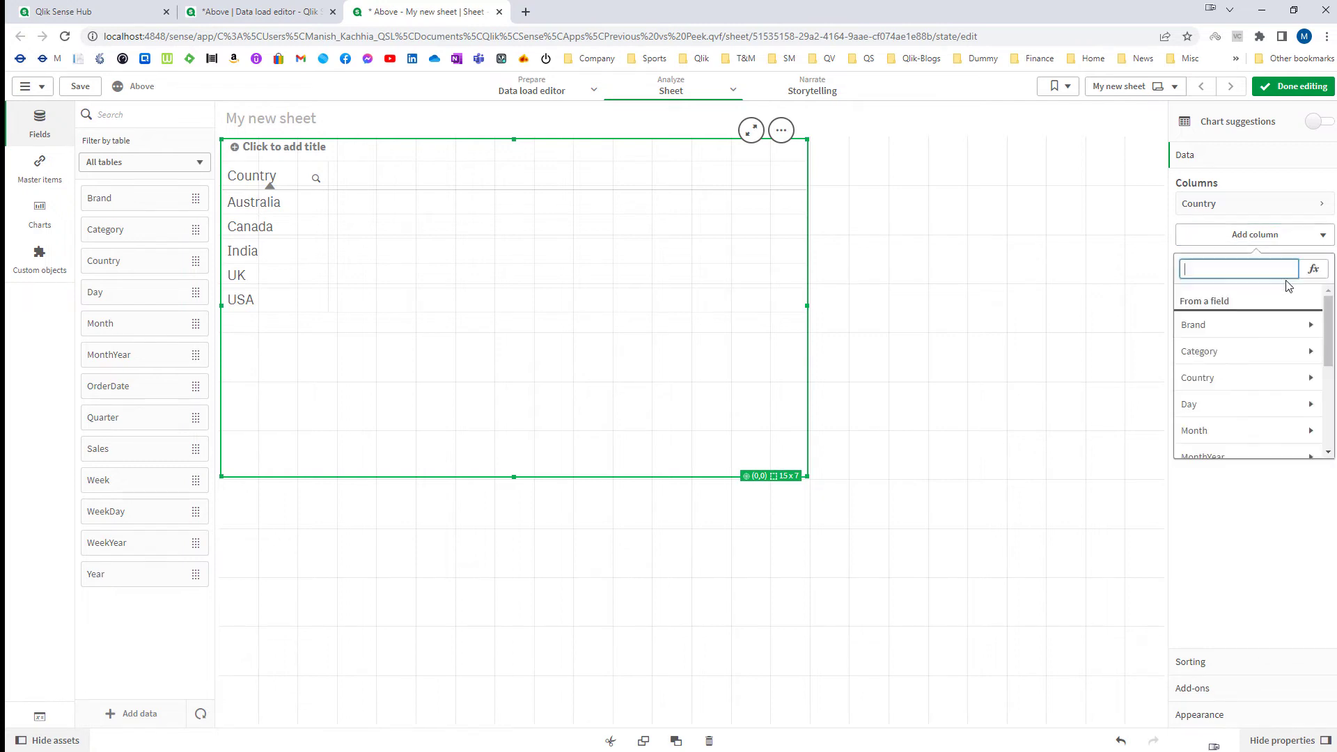
pyautogui.click(1301, 271)
pyautogui.write('Abo')
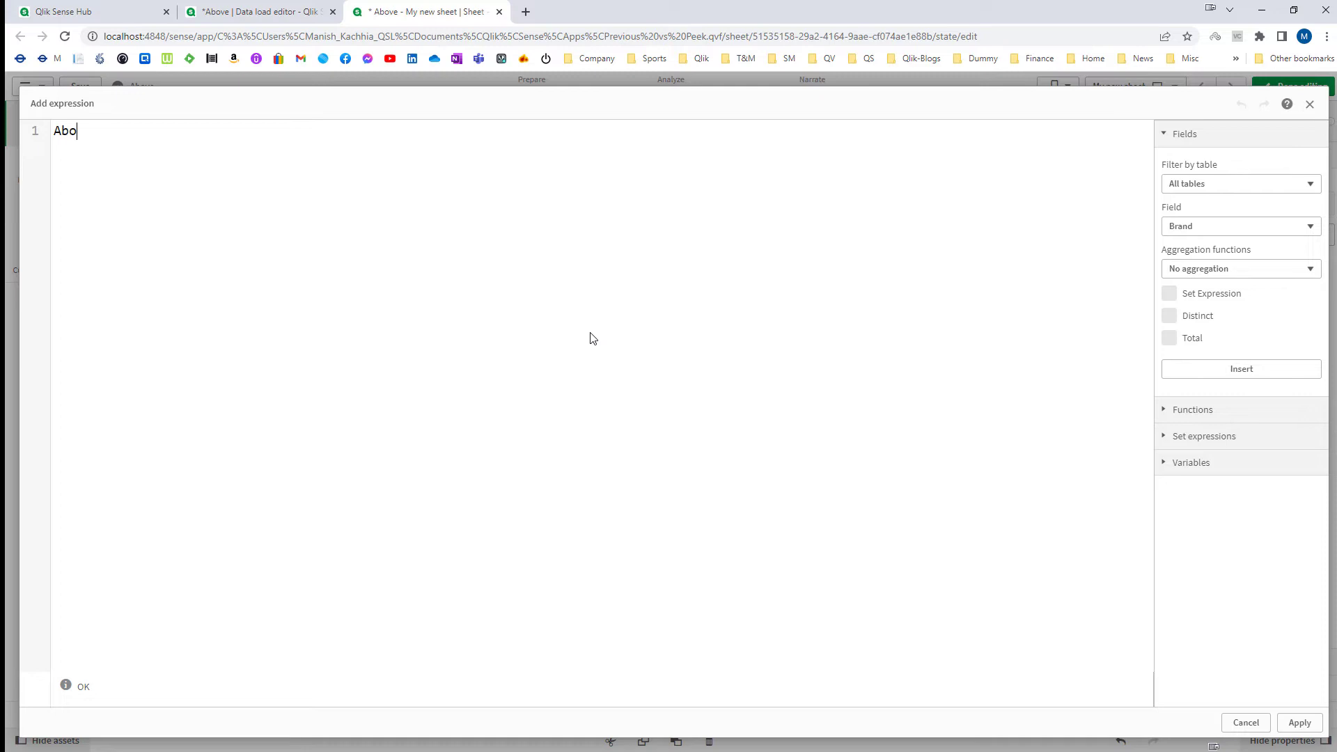
pyautogui.write('ve(Count')
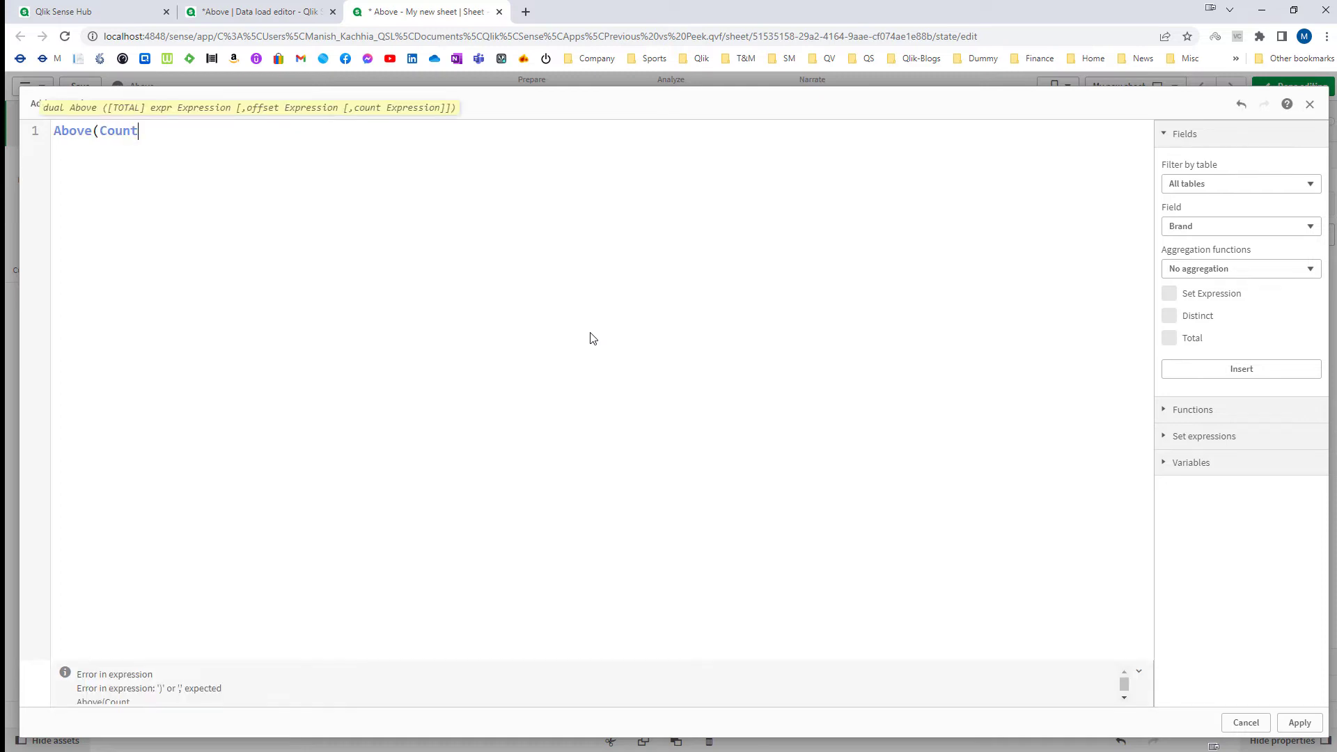
pyautogui.write('ry)')
pyautogui.click(1296, 723)
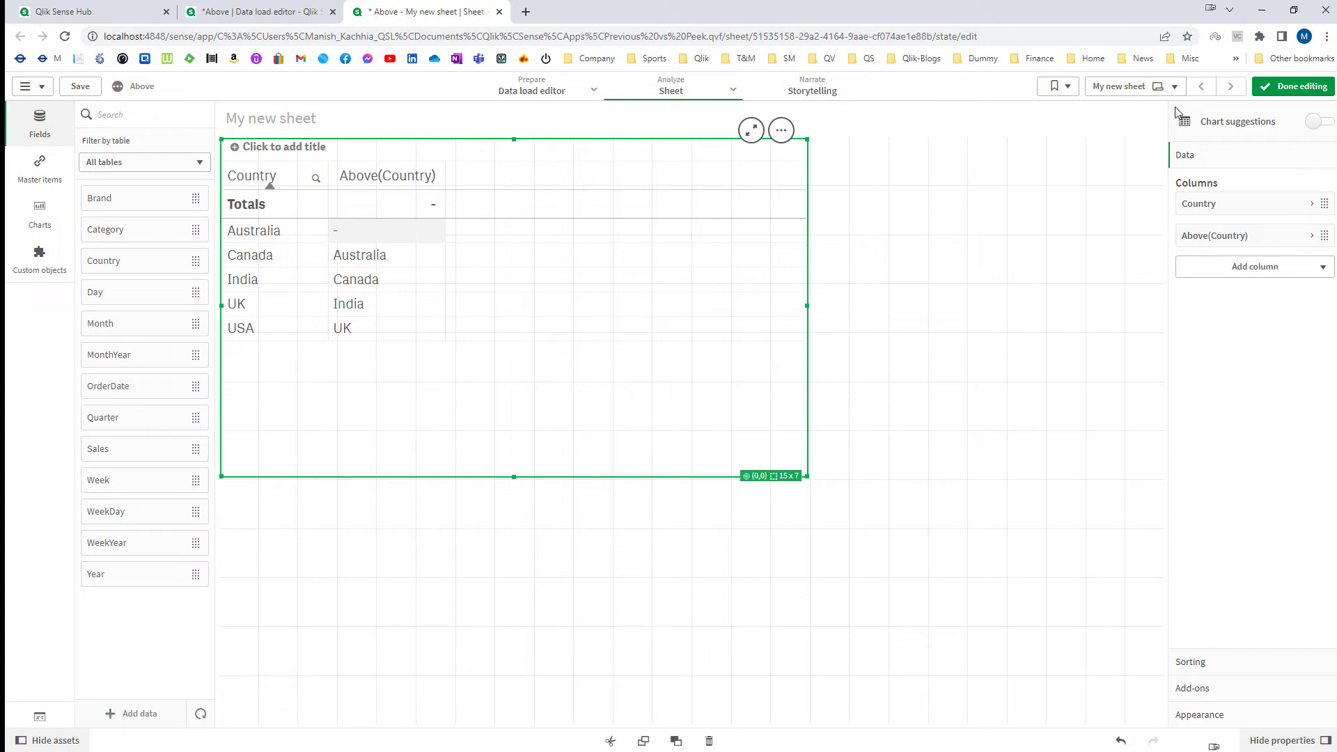
# - View the table outside edit mode with Country sorted descending, restore the ascending order and resume editing with the changes applied
pyautogui.click(1293, 85)
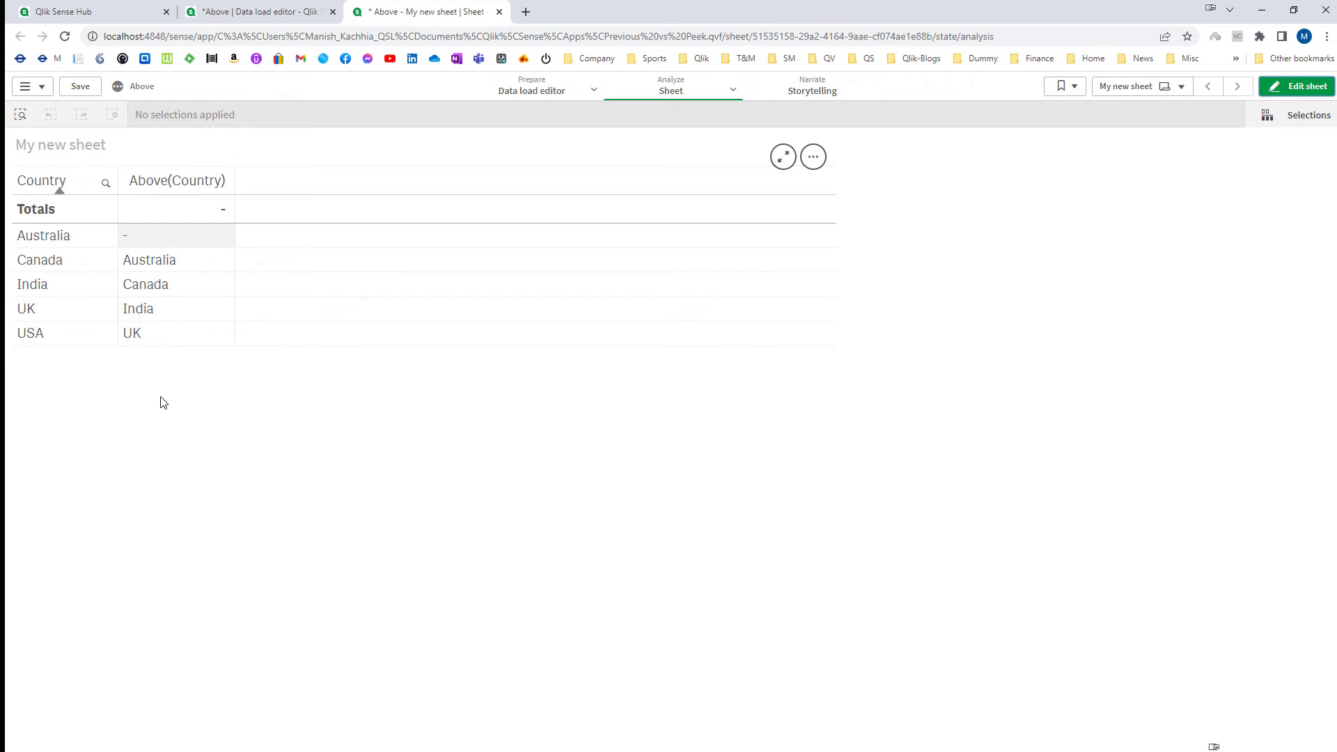
pyautogui.click(52, 180)
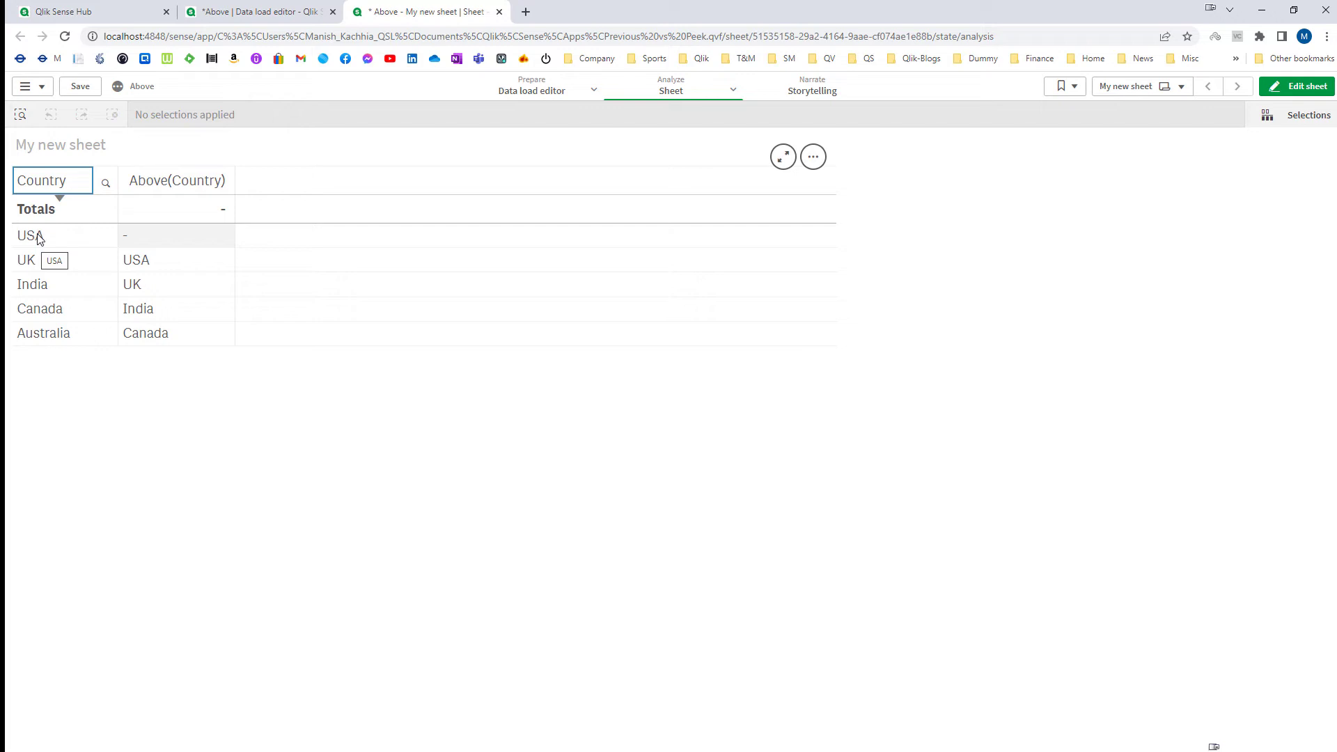
pyautogui.click(54, 183)
pyautogui.click(1295, 86)
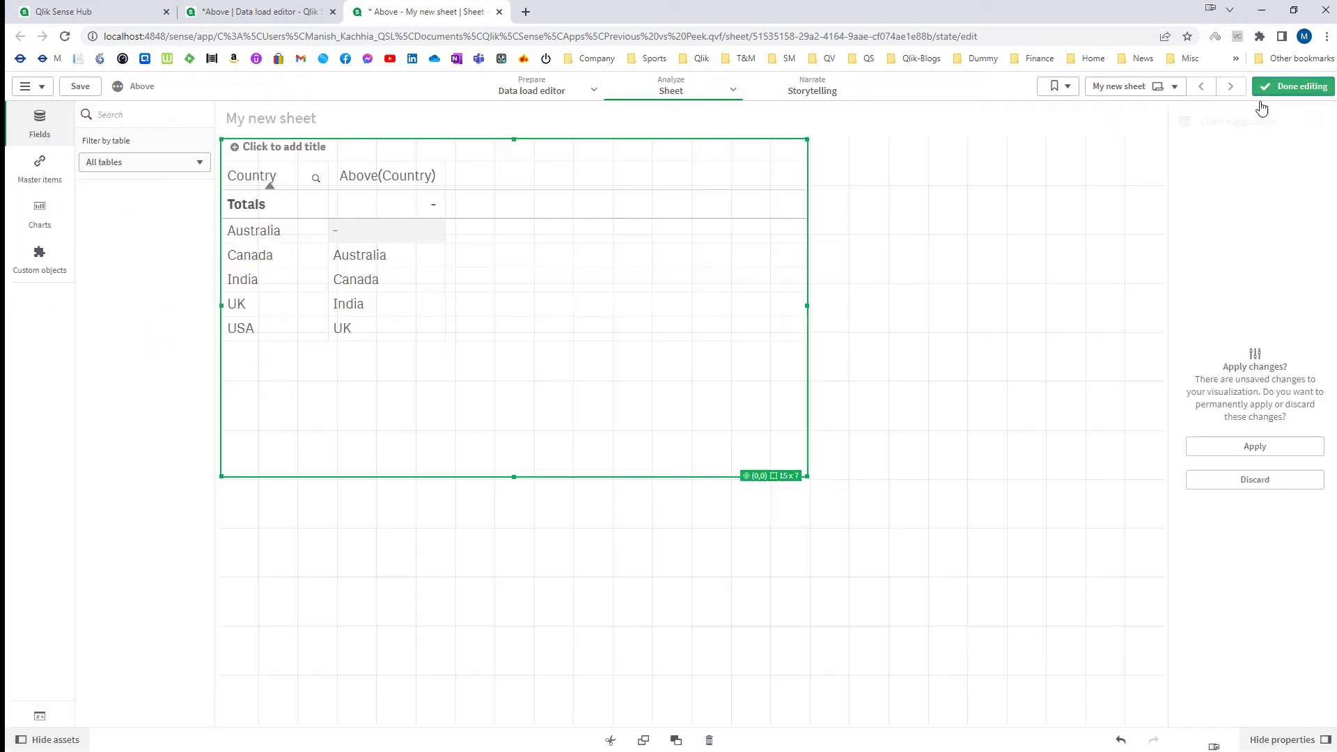
pyautogui.click(1217, 445)
# - Duplicate the Above(Country) column with the copy's expression set to Above(Country,1), and widen the table to 18 x 7 grid cells
pyautogui.rightClick(1224, 243)
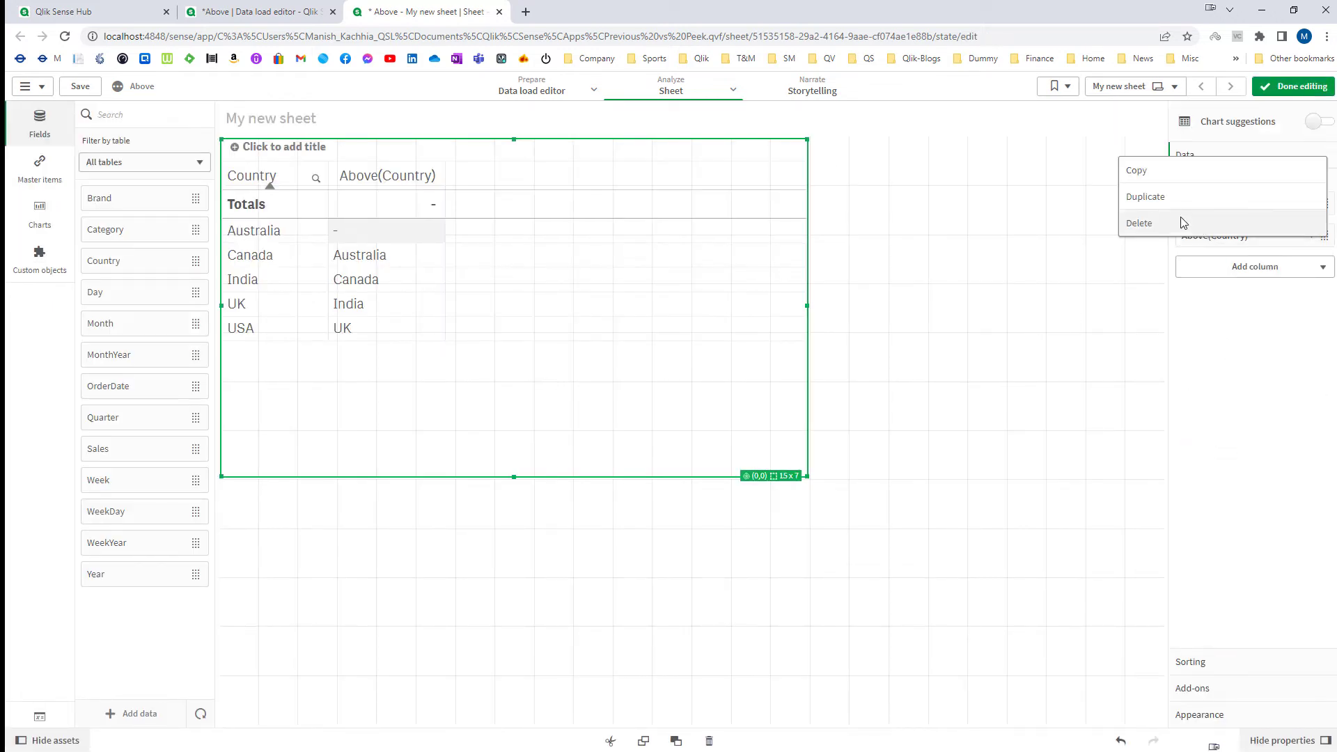
pyautogui.click(1176, 199)
pyautogui.click(1240, 273)
pyautogui.click(1257, 312)
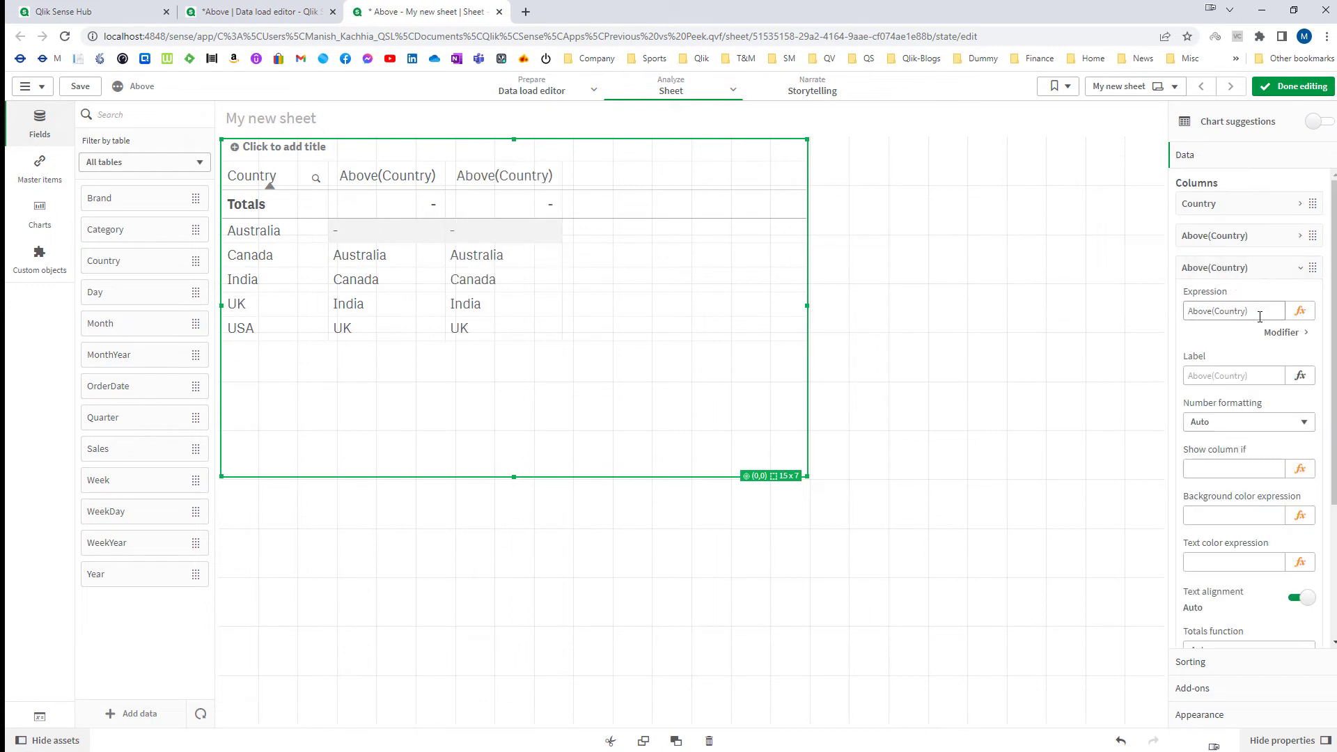
pyautogui.press('Left')
pyautogui.write(',1')
pyautogui.press('Tab')
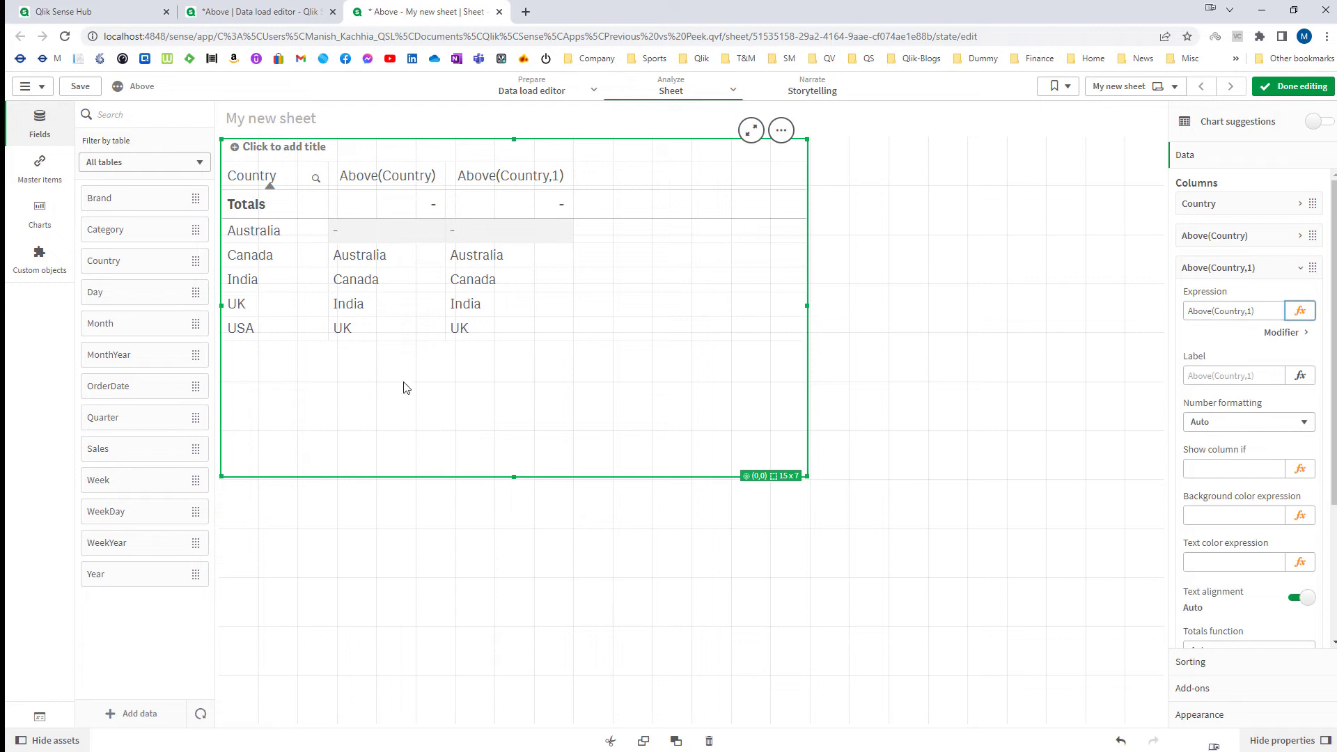
pyautogui.moveTo(807, 308); pyautogui.dragTo(926, 309)
# - Duplicate the Above(Country,1) column and set the copy's expression to Above(Country,2)
pyautogui.rightClick(1182, 273)
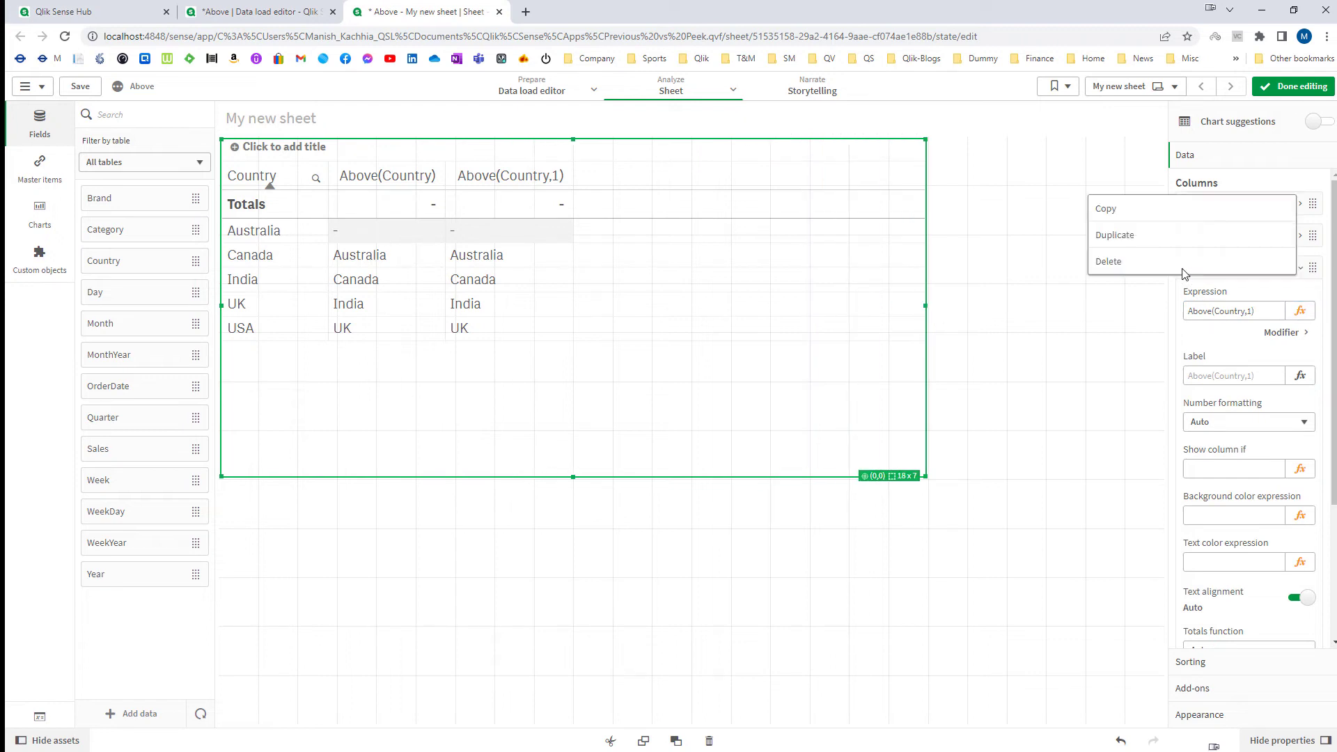
pyautogui.click(1149, 237)
pyautogui.click(1250, 343)
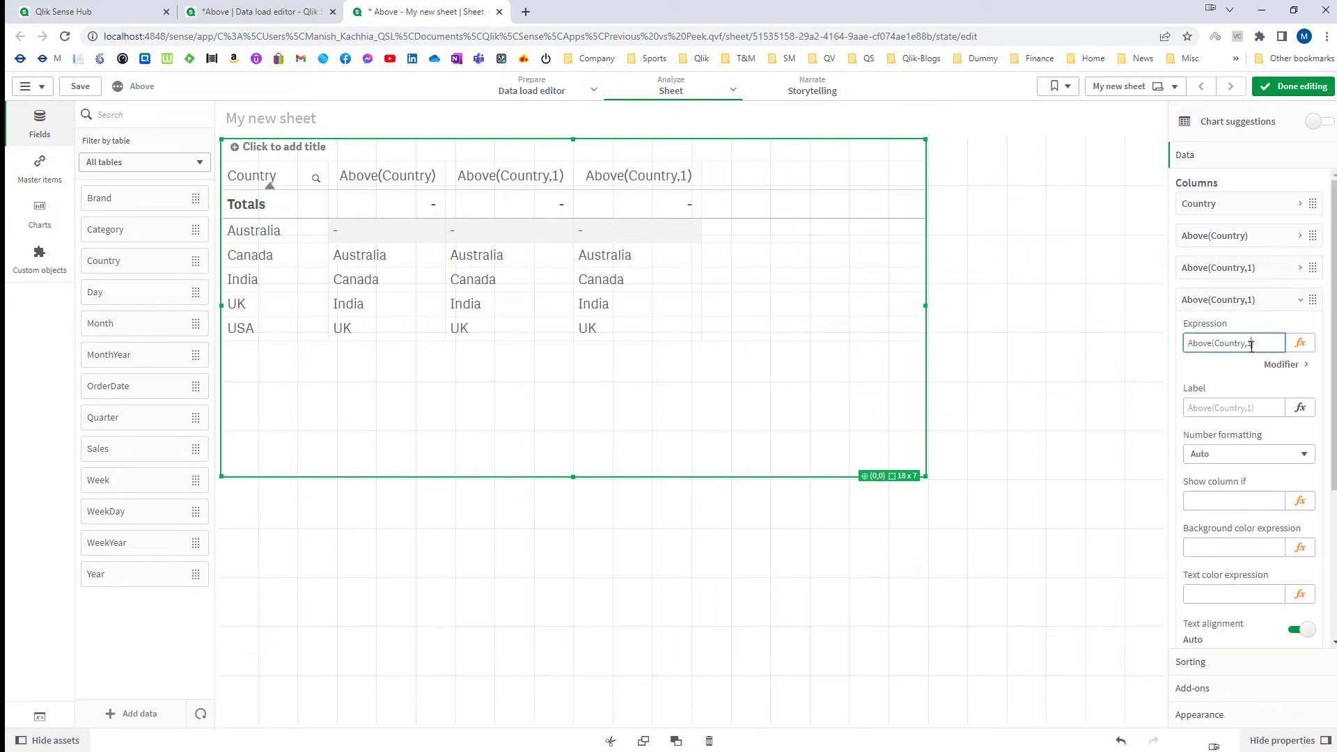
pyautogui.press('BackSpace')
pyautogui.write('2')
pyautogui.press('Tab')
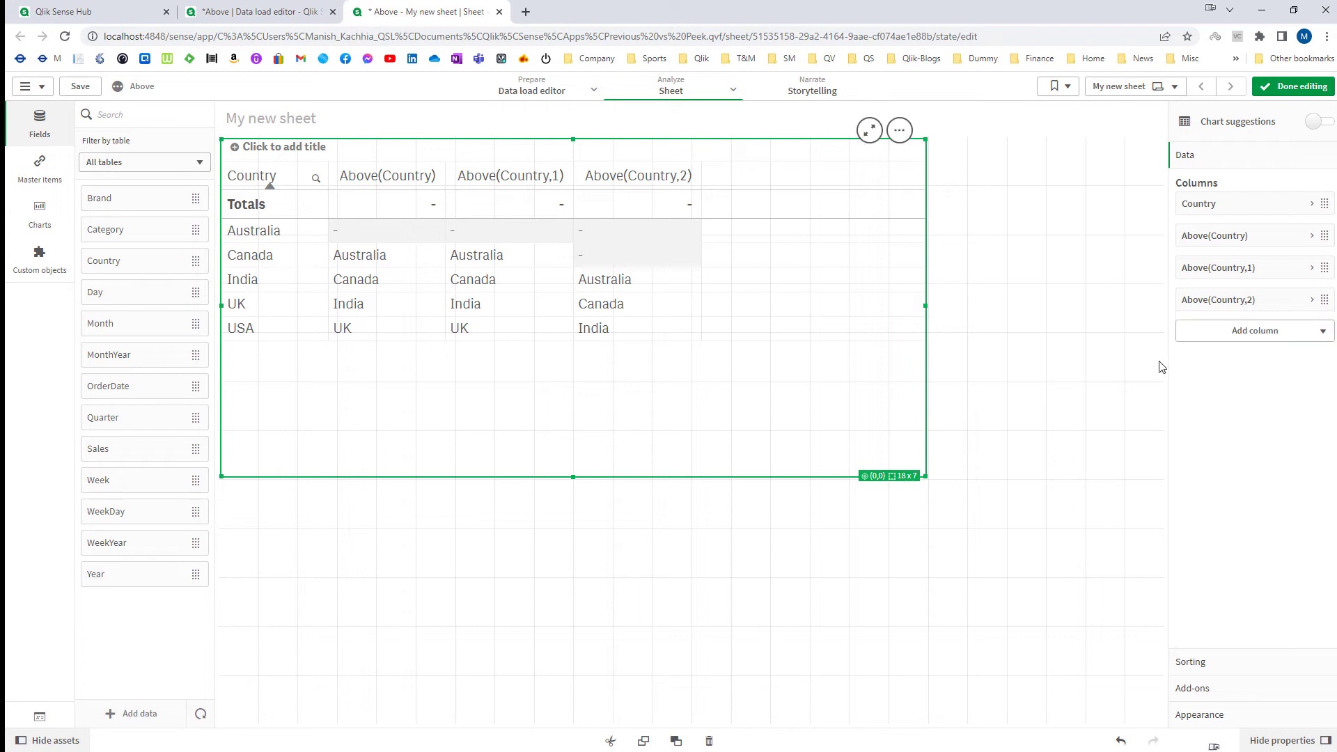
# - Add a measure column with the expression Below(Country) to the table
pyautogui.click(1223, 331)
pyautogui.click(1226, 390)
pyautogui.click(1312, 363)
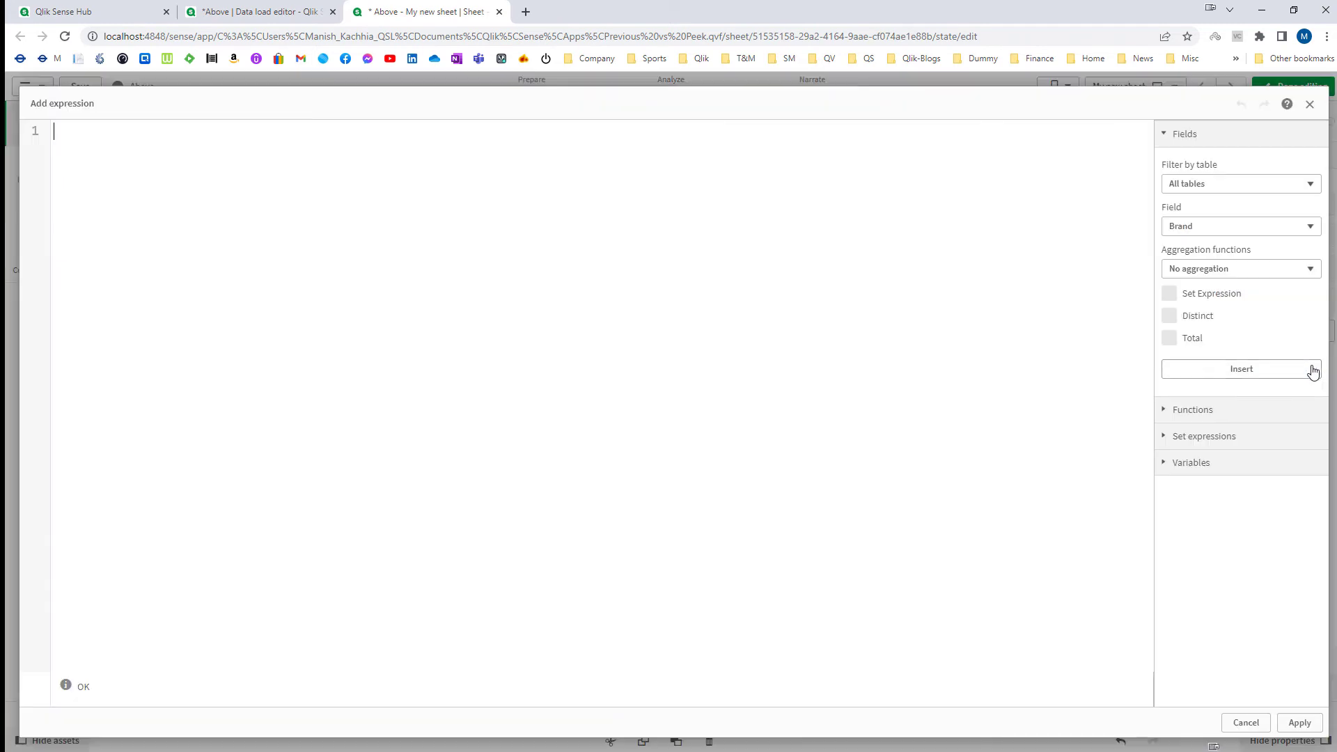
pyautogui.write('Below(Cou')
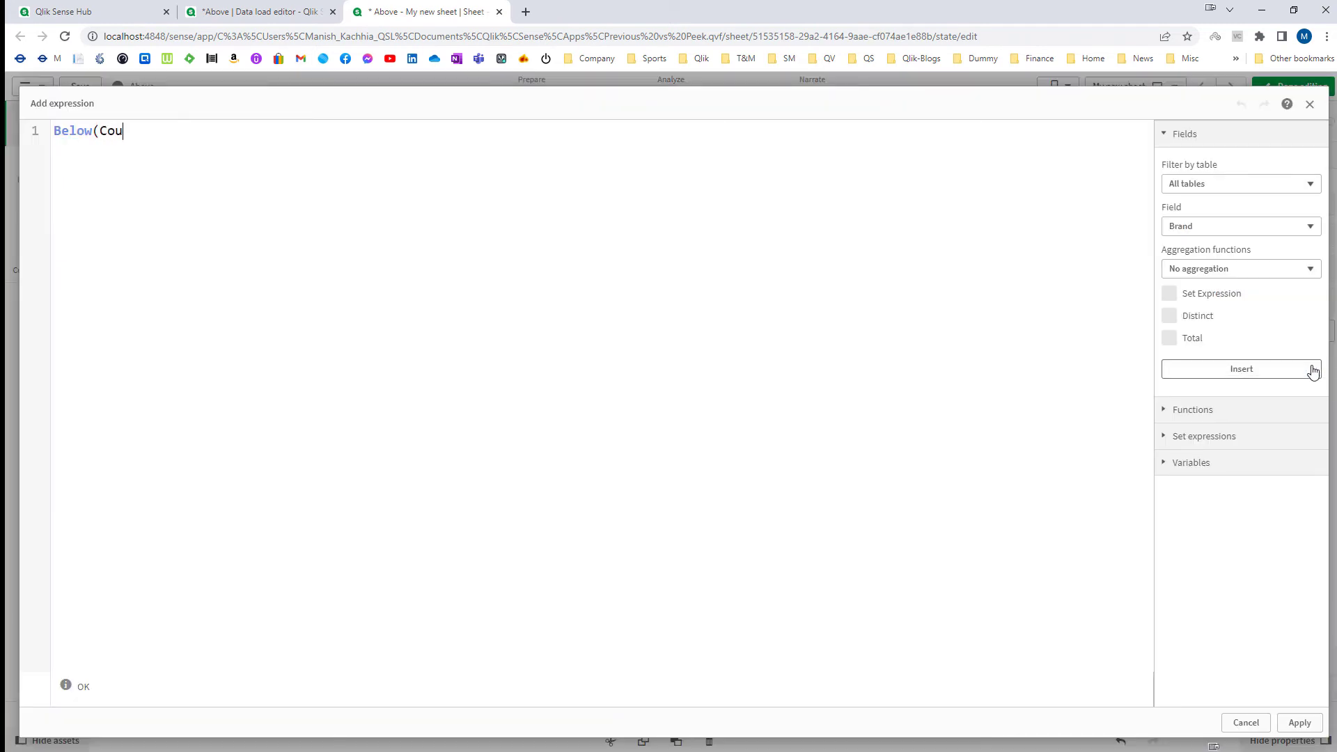
pyautogui.write('ntry)')
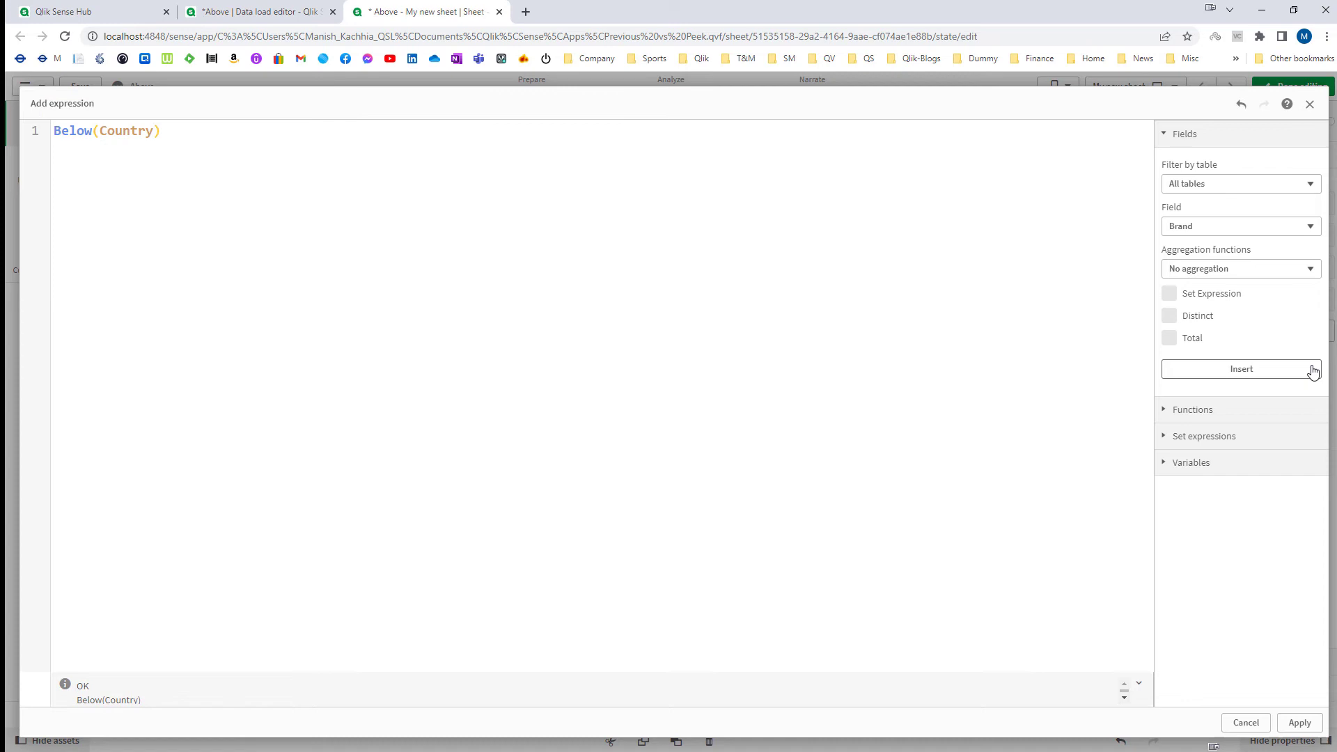
pyautogui.click(1281, 722)
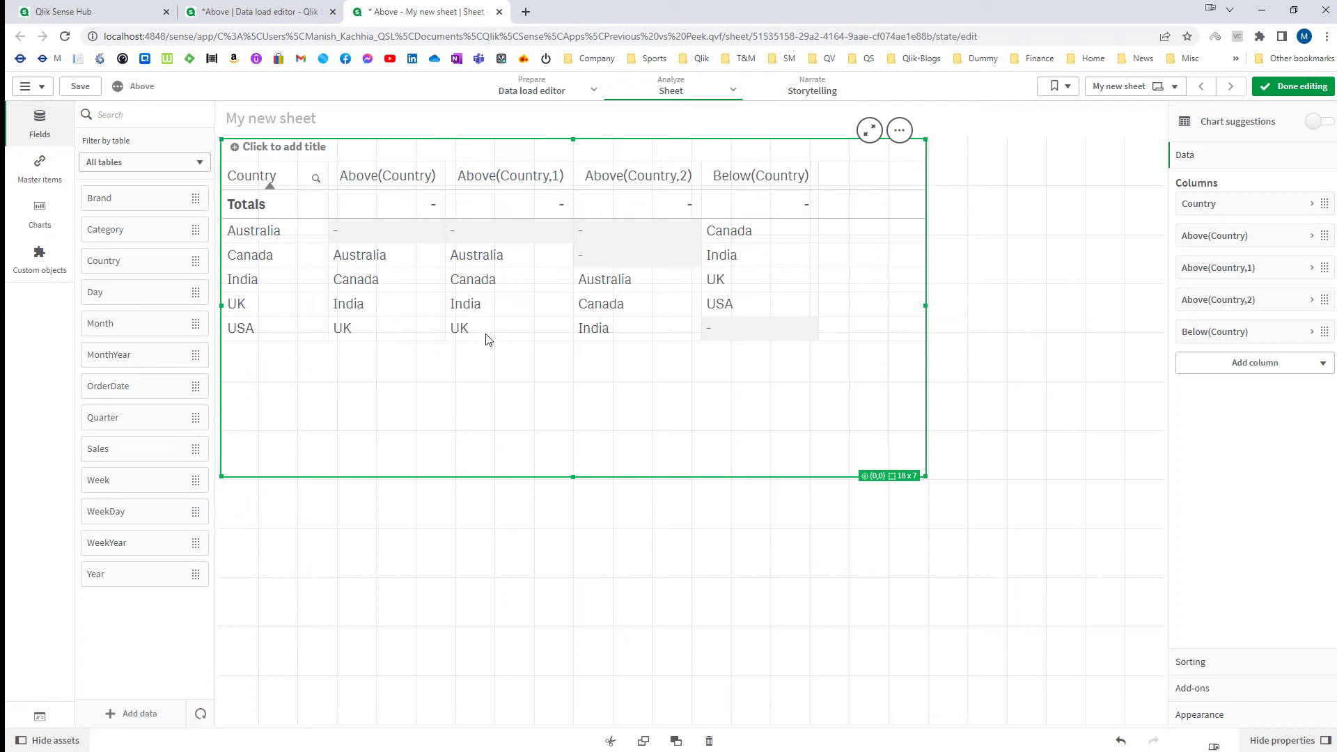
# - Delete the Below(Country) column from the table
pyautogui.click(797, 327)
pyautogui.rightClick(1196, 338)
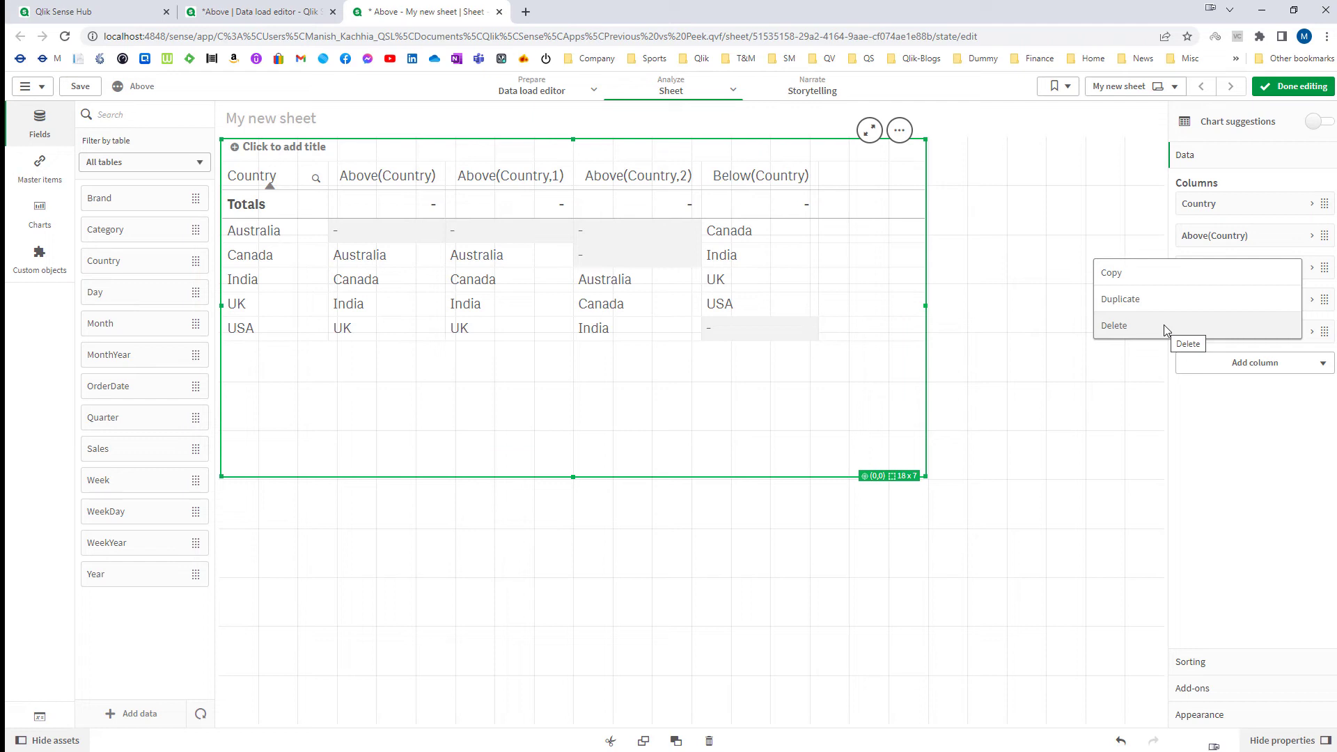
pyautogui.click(1167, 329)
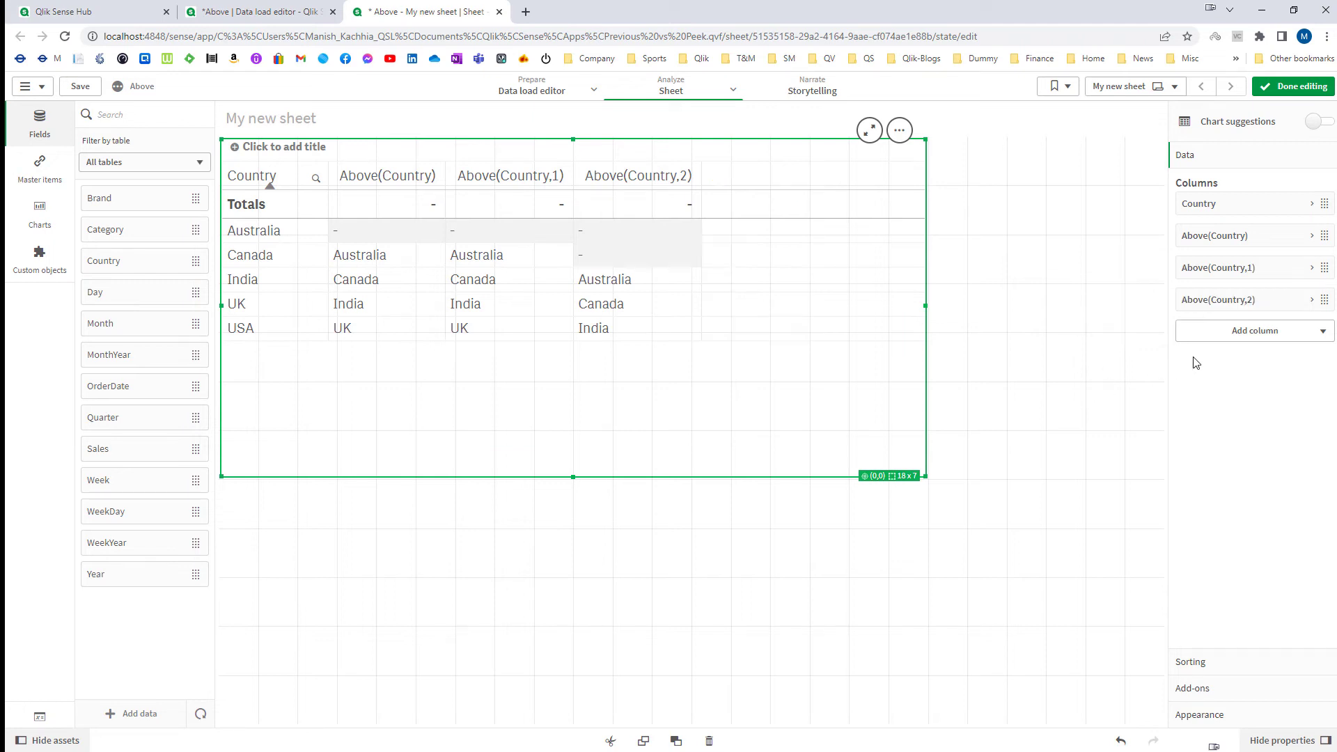
# - Duplicate the Above(Country,2) column and set the copy's expression to Above(Country,-1)
pyautogui.rightClick(1175, 271)
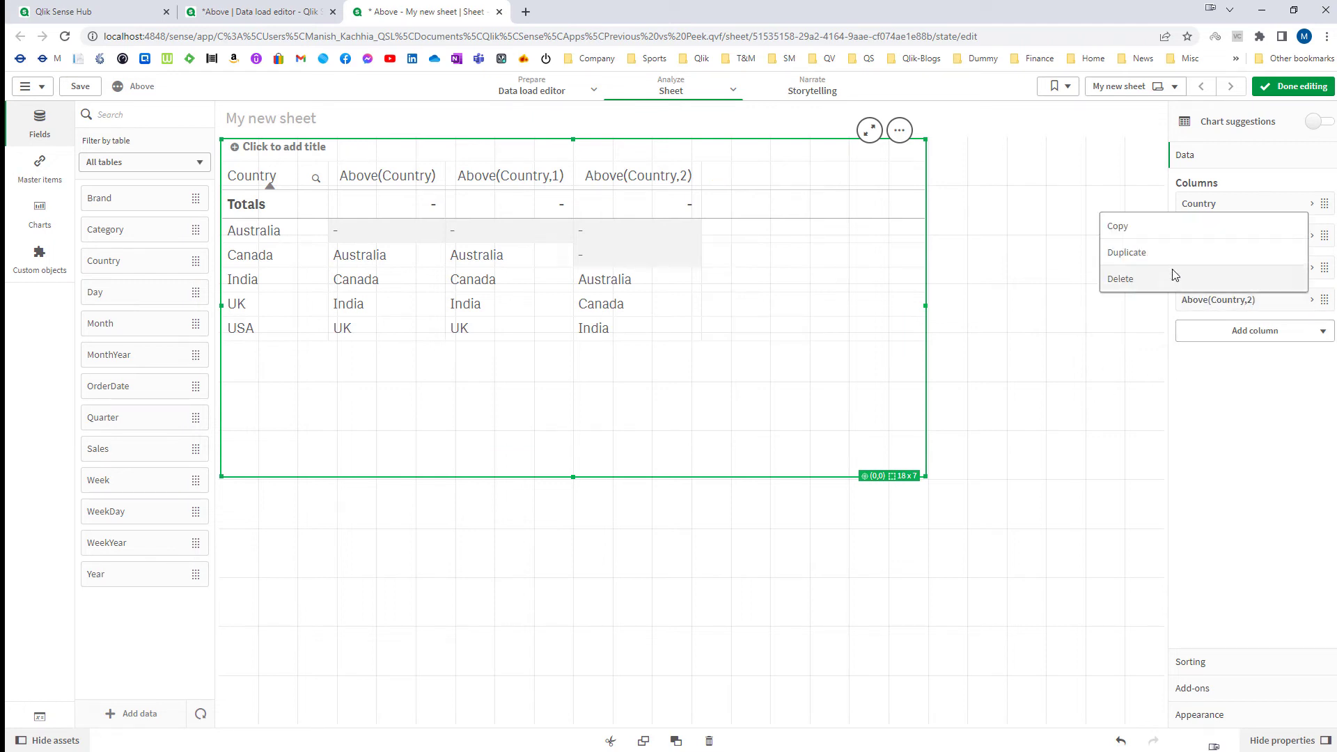
pyautogui.click(1160, 266)
pyautogui.click(1229, 333)
pyautogui.click(1272, 373)
pyautogui.hotkey('shift', 'Right')
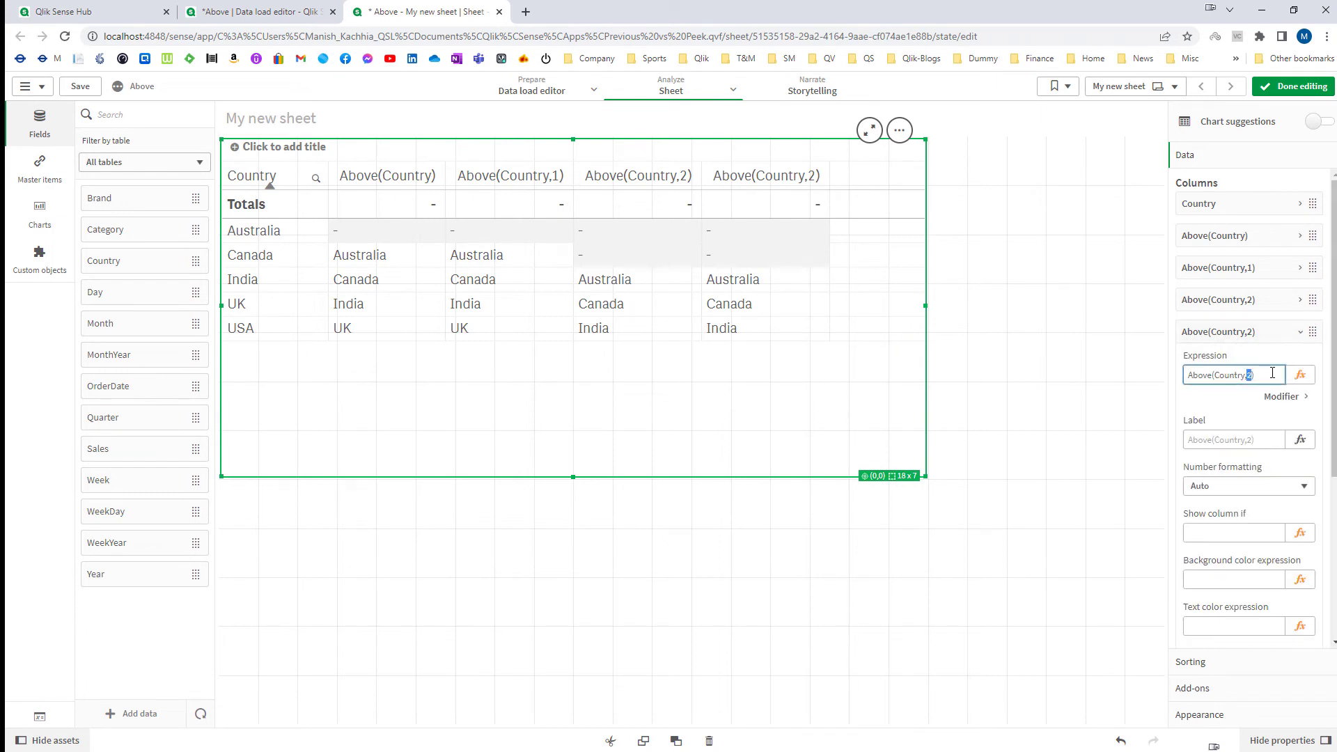
pyautogui.write('-1')
pyautogui.press('Tab')
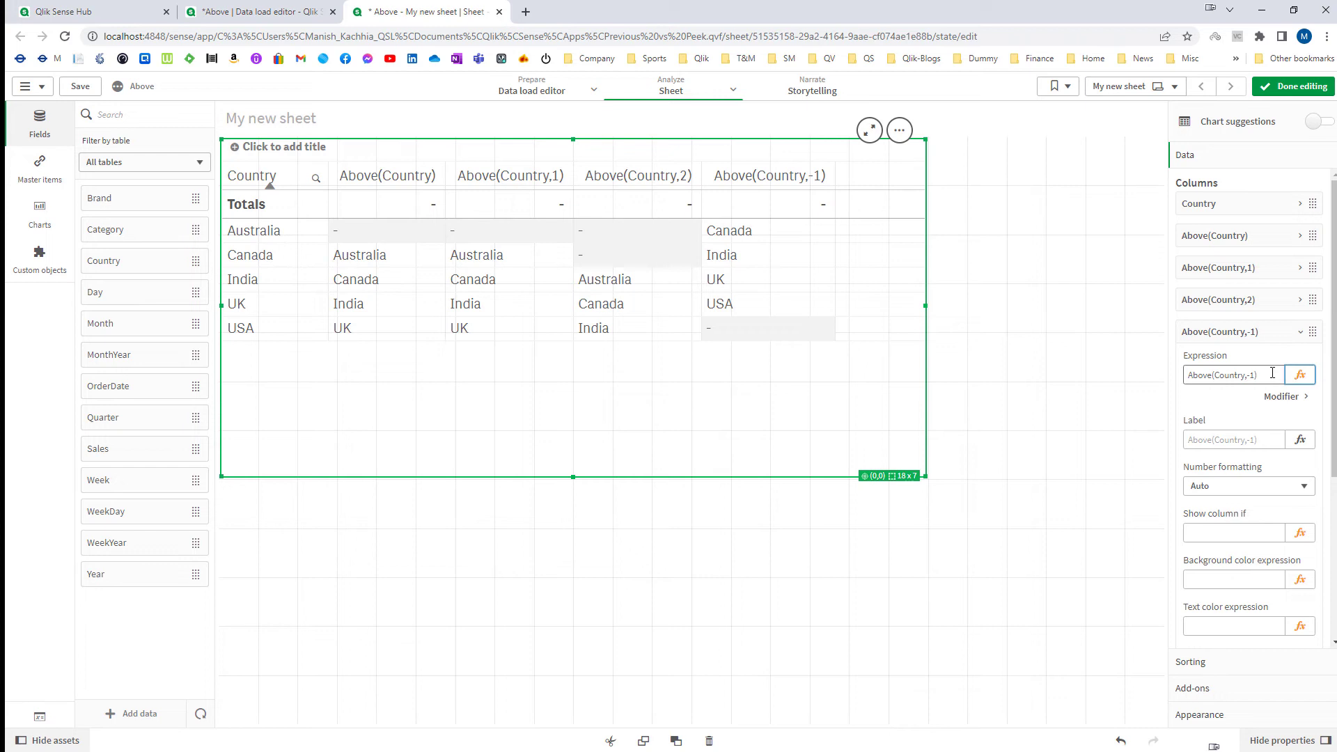
# - Add a Below(Country) measure column after Above(Country,-1) and widen the table to 22 x 7 grid cells
pyautogui.click(1223, 336)
pyautogui.click(1221, 362)
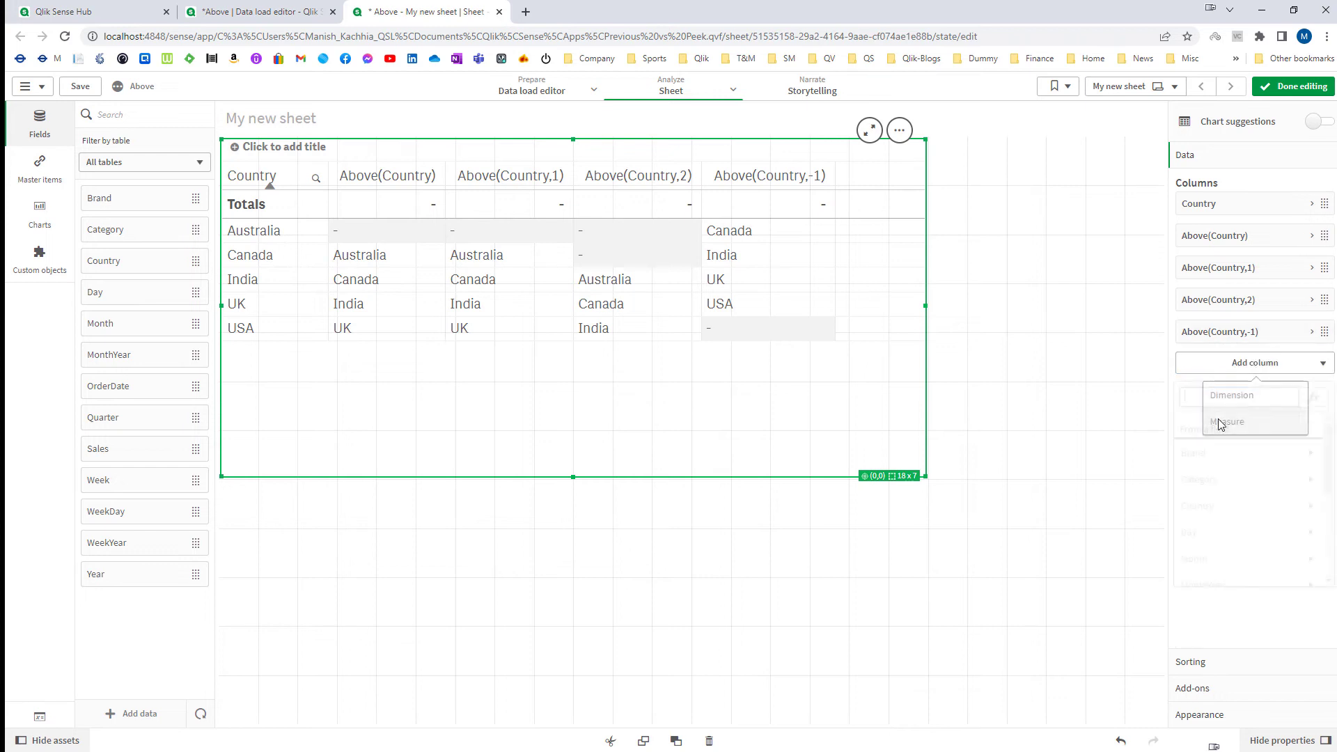
pyautogui.click(1218, 422)
pyautogui.write('B')
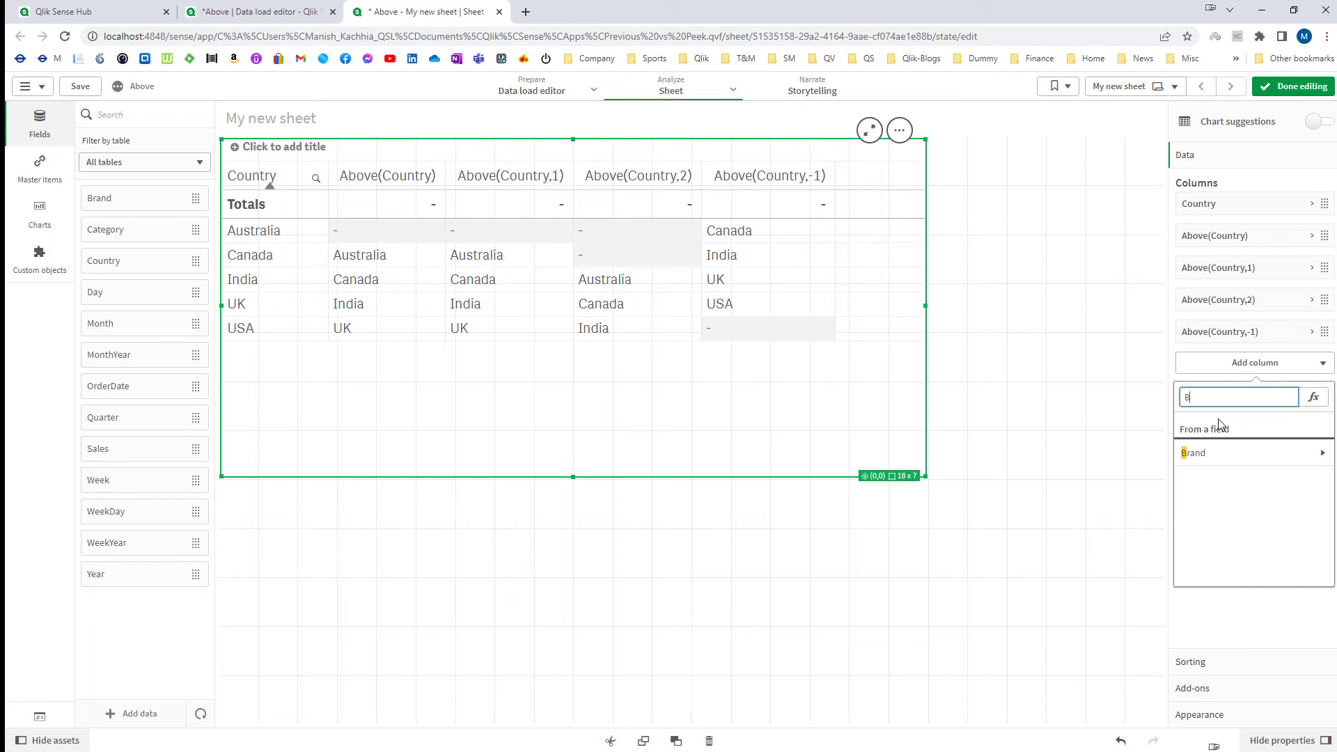
pyautogui.write('elow(Count')
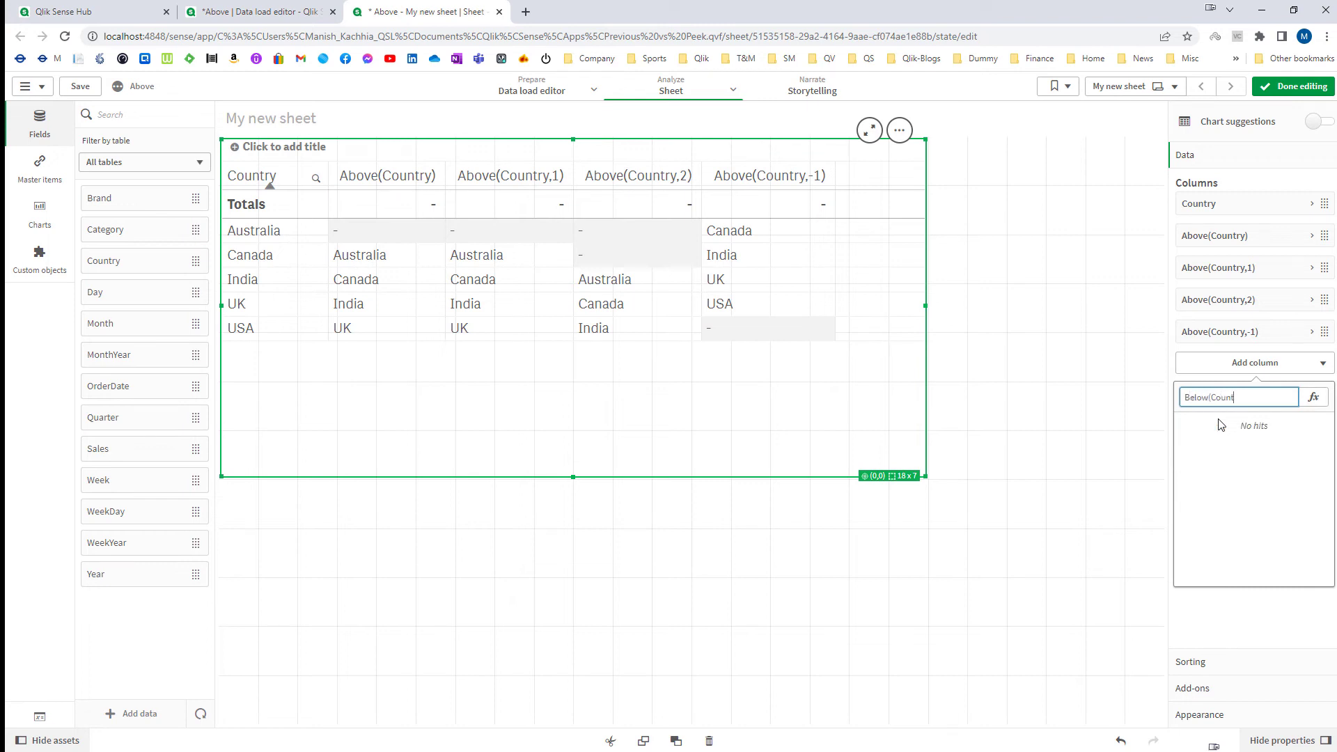
pyautogui.write('ry)')
pyautogui.press('Return')
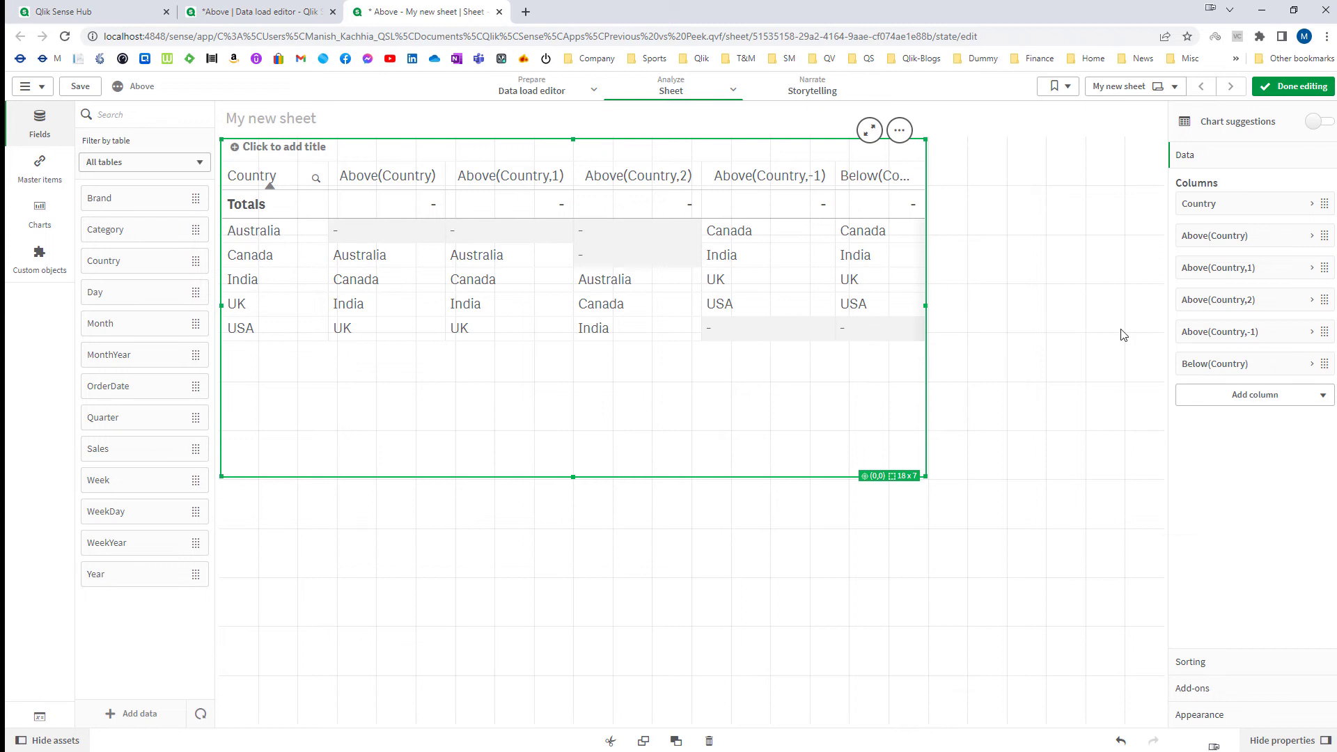
pyautogui.moveTo(925, 307); pyautogui.dragTo(1083, 306)
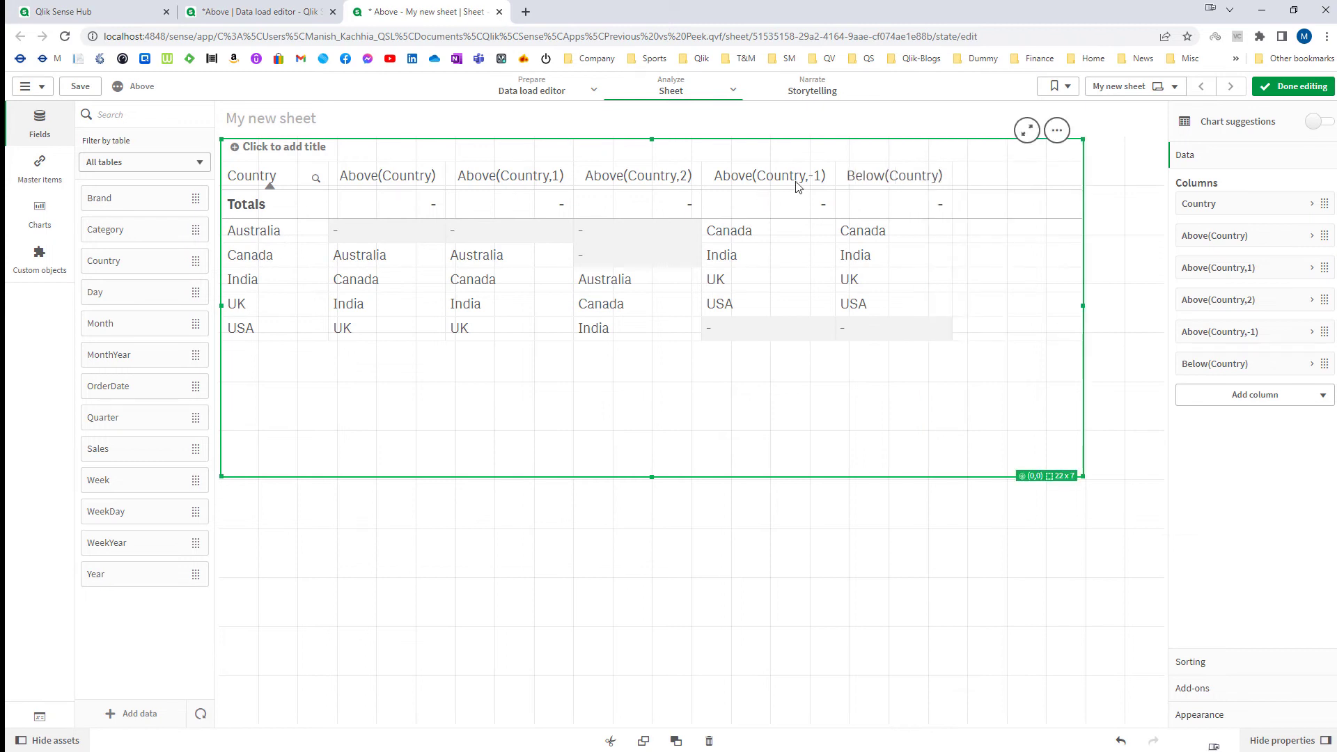
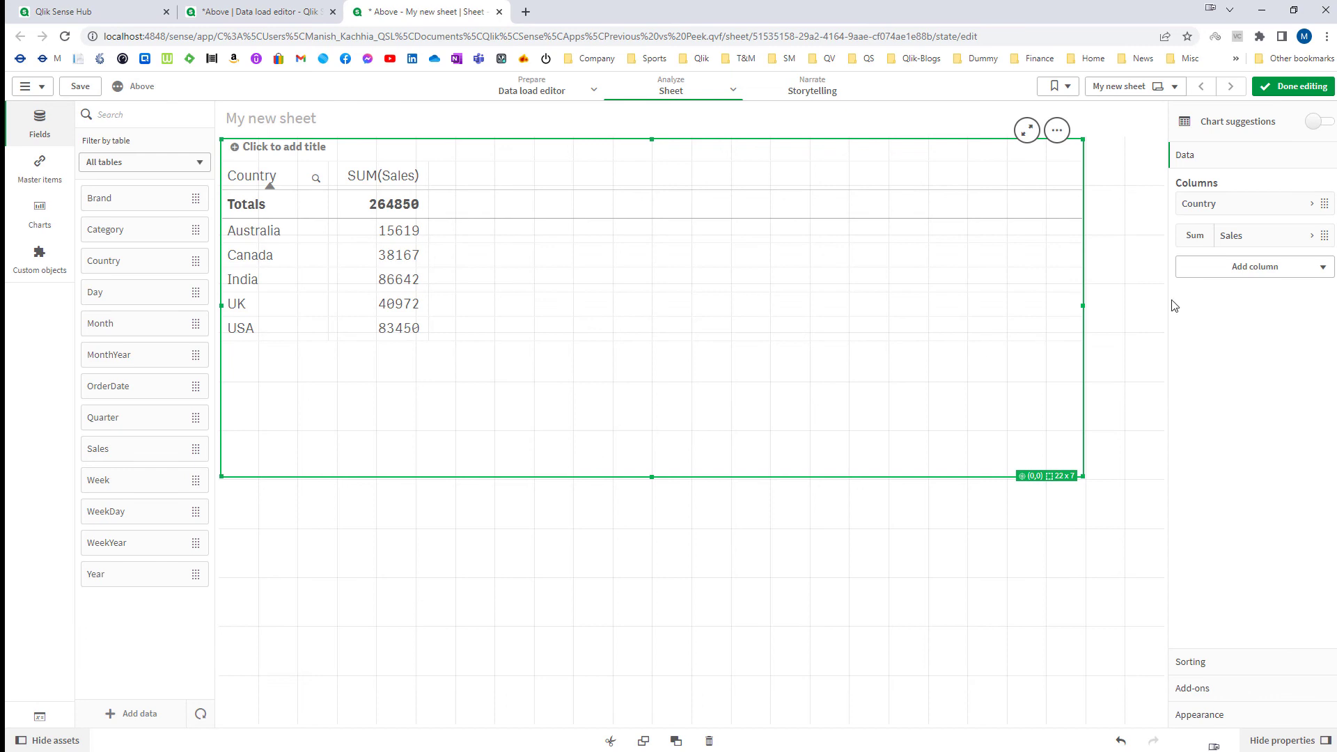
# - Add a measure column with the expression Above(SUM(Sales)) to the table
pyautogui.click(1226, 268)
pyautogui.click(1208, 322)
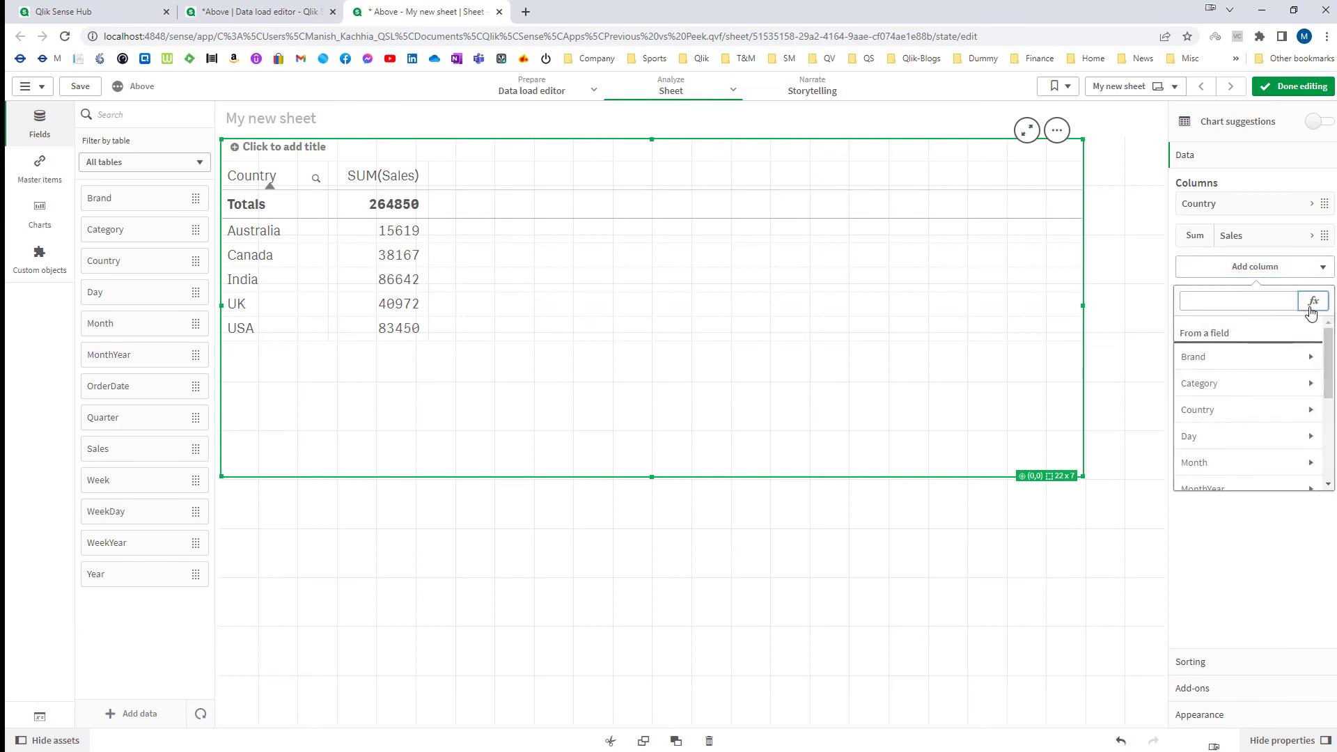
pyautogui.click(1311, 300)
pyautogui.write('Abv')
pyautogui.write('ove(SUM(Sales')
pyautogui.write('))')
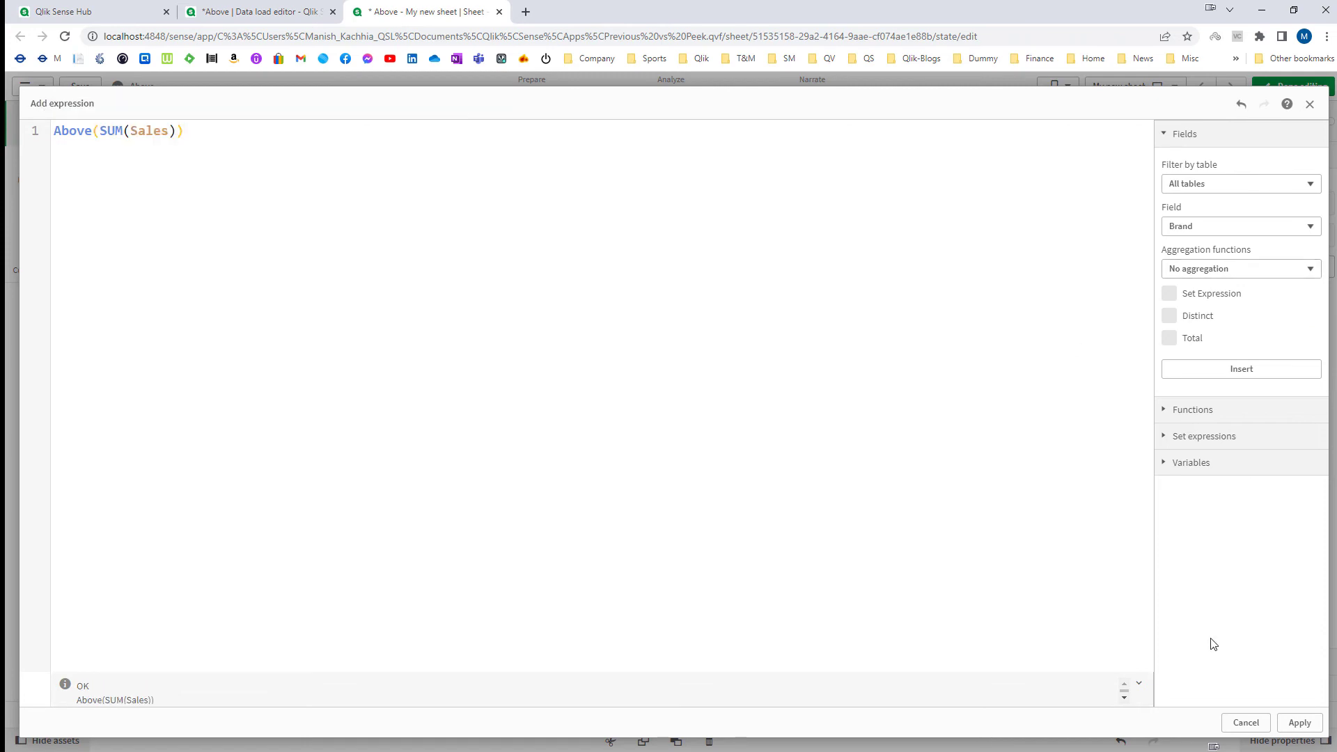
pyautogui.click(1297, 722)
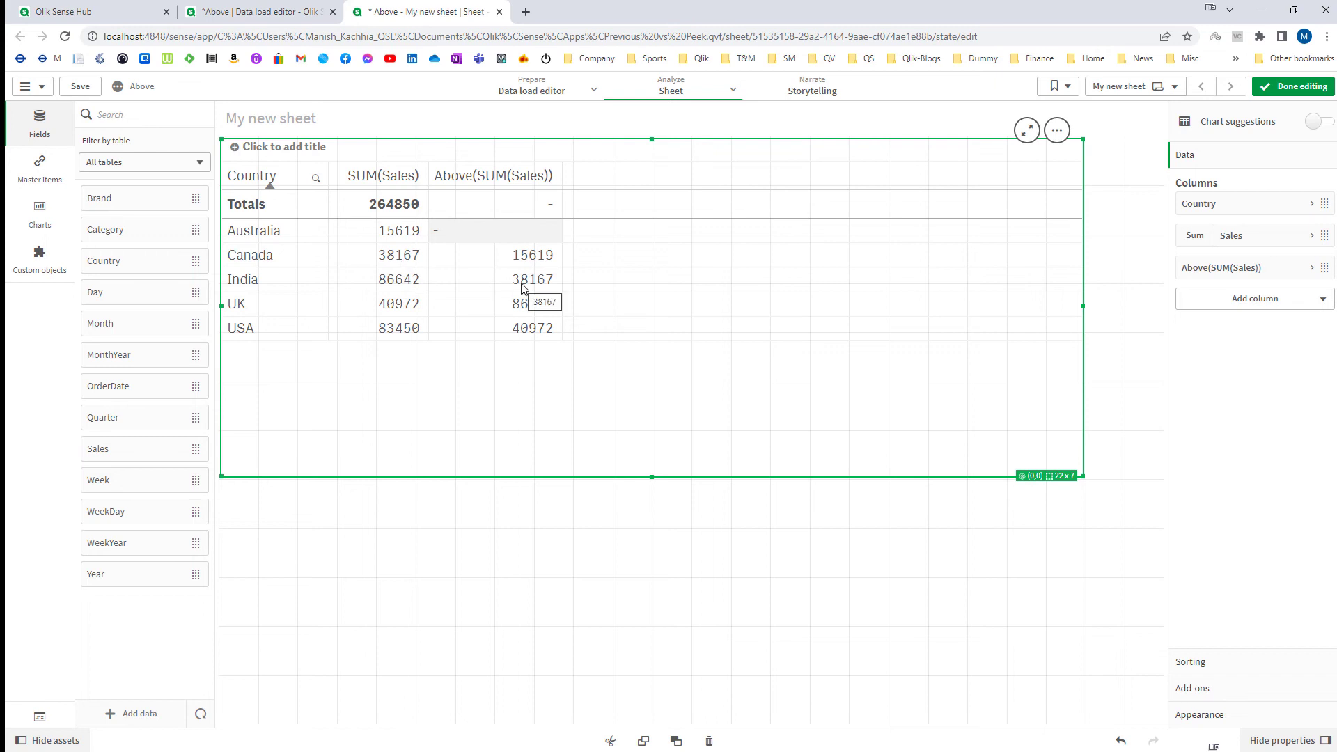
# - Replace the Country column with MonthYear and place it as the first column of the table
pyautogui.rightClick(1205, 215)
pyautogui.click(1184, 196)
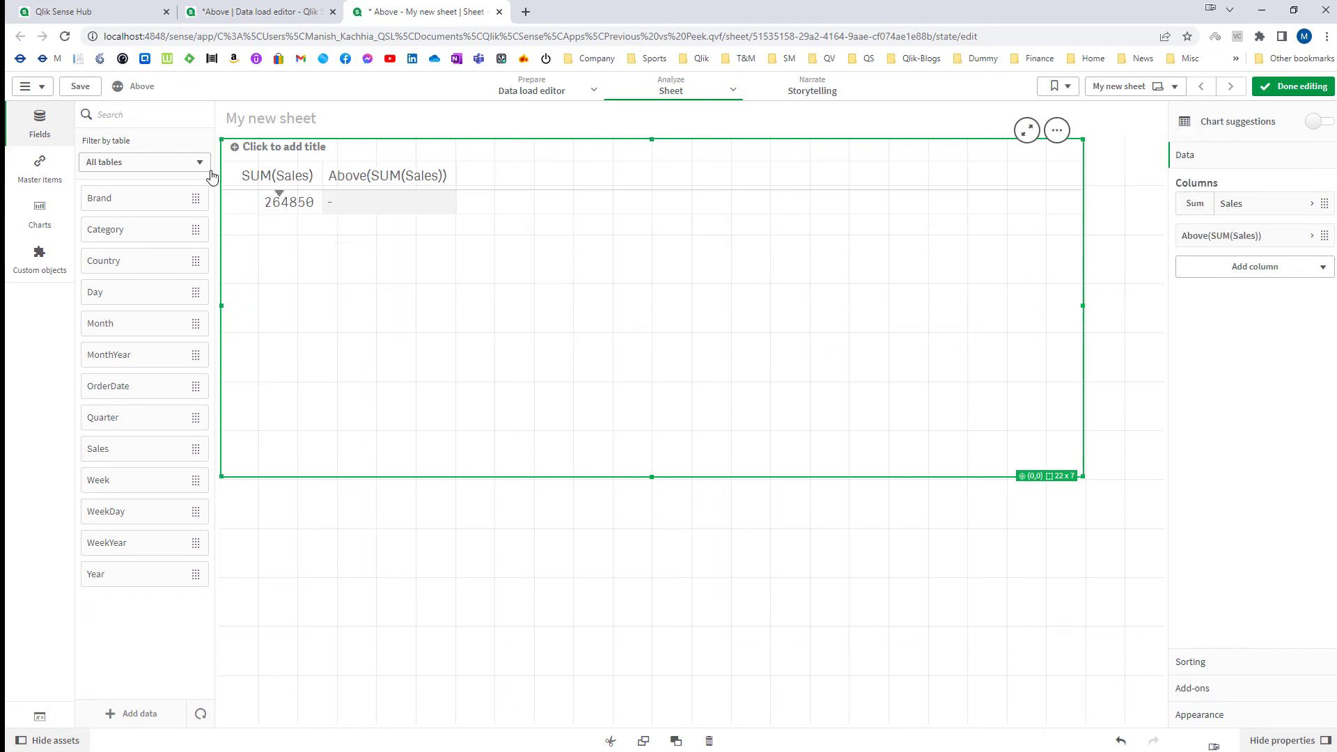
pyautogui.click(103, 109)
pyautogui.write('Month')
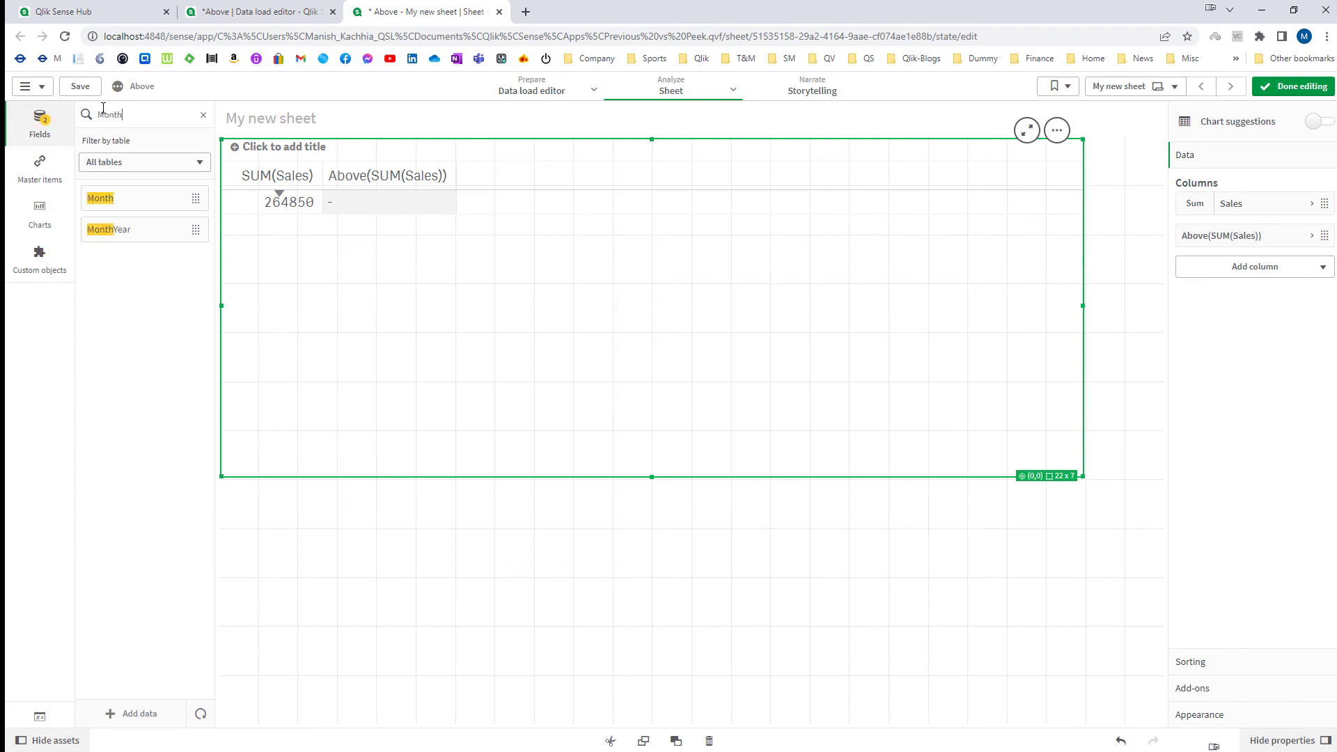
pyautogui.moveTo(113, 230); pyautogui.dragTo(367, 259)
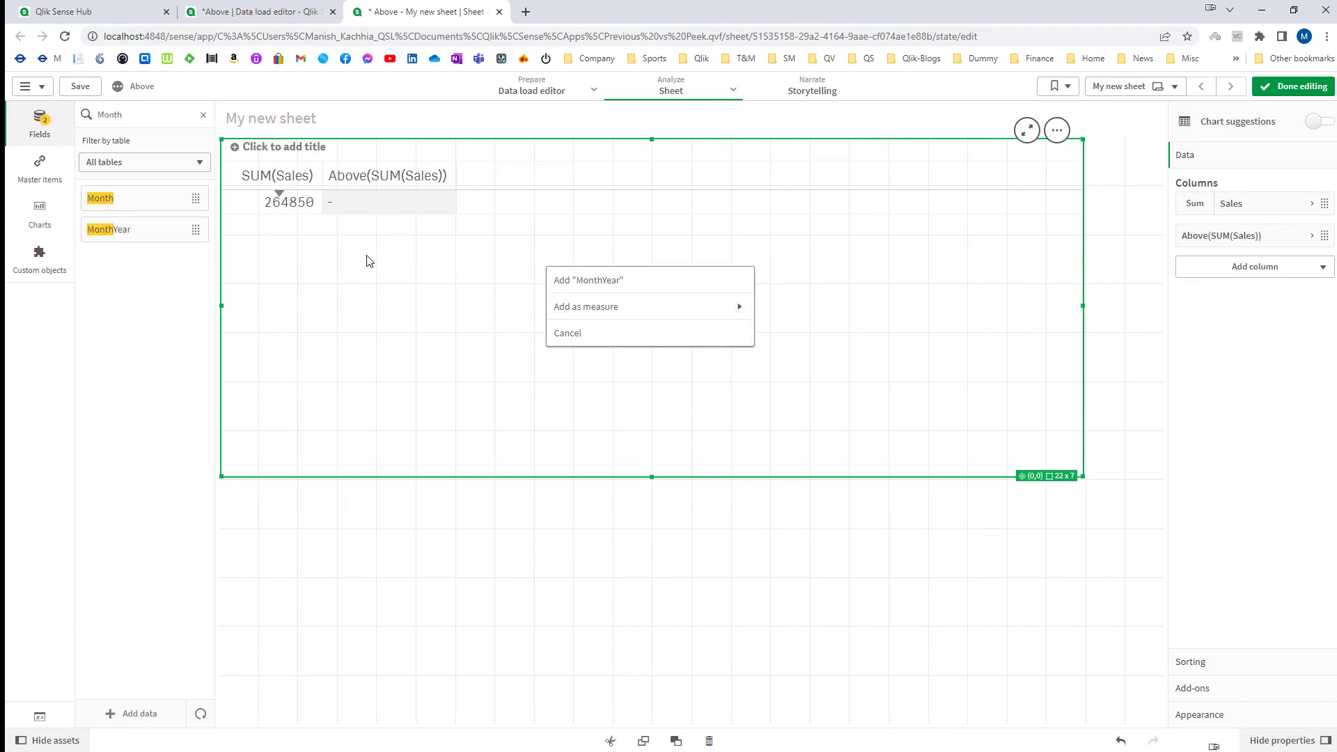
pyautogui.click(552, 277)
pyautogui.moveTo(1199, 275); pyautogui.dragTo(1192, 202)
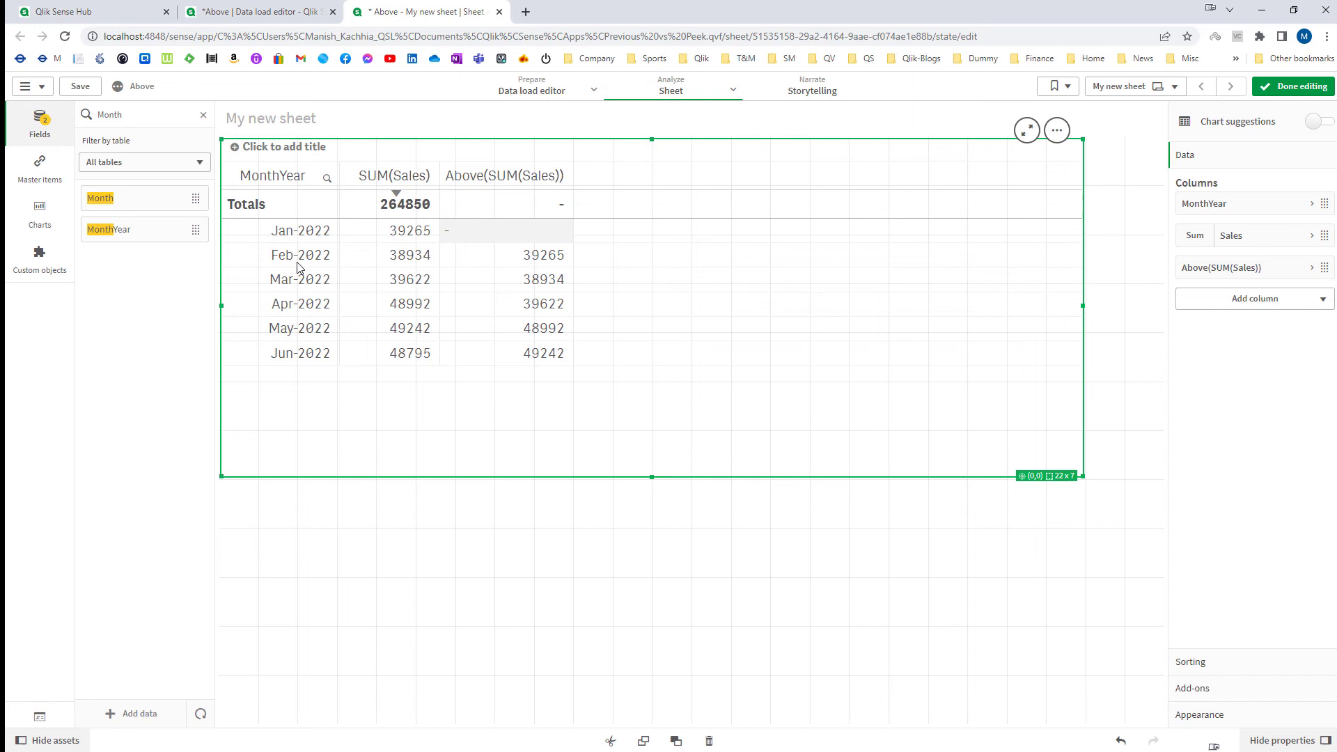
pyautogui.click(1238, 297)
pyautogui.click(1238, 354)
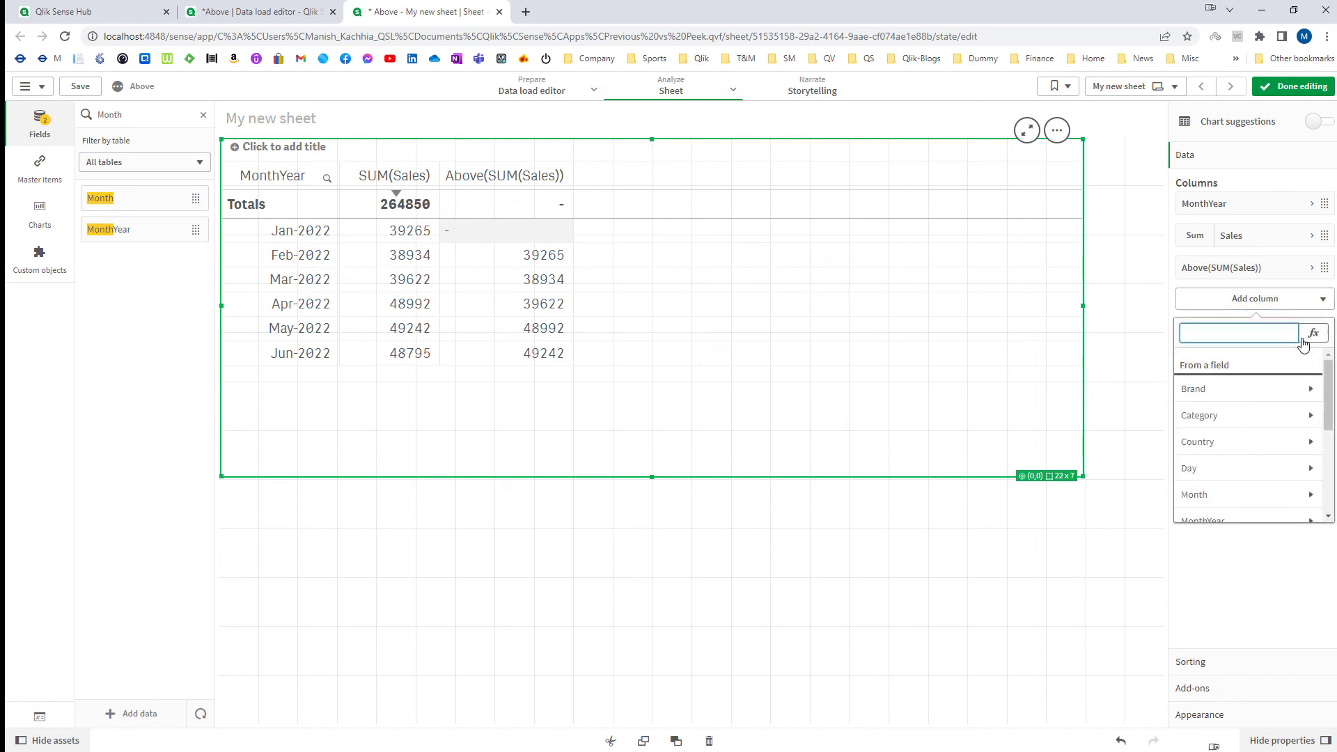
pyautogui.click(1306, 332)
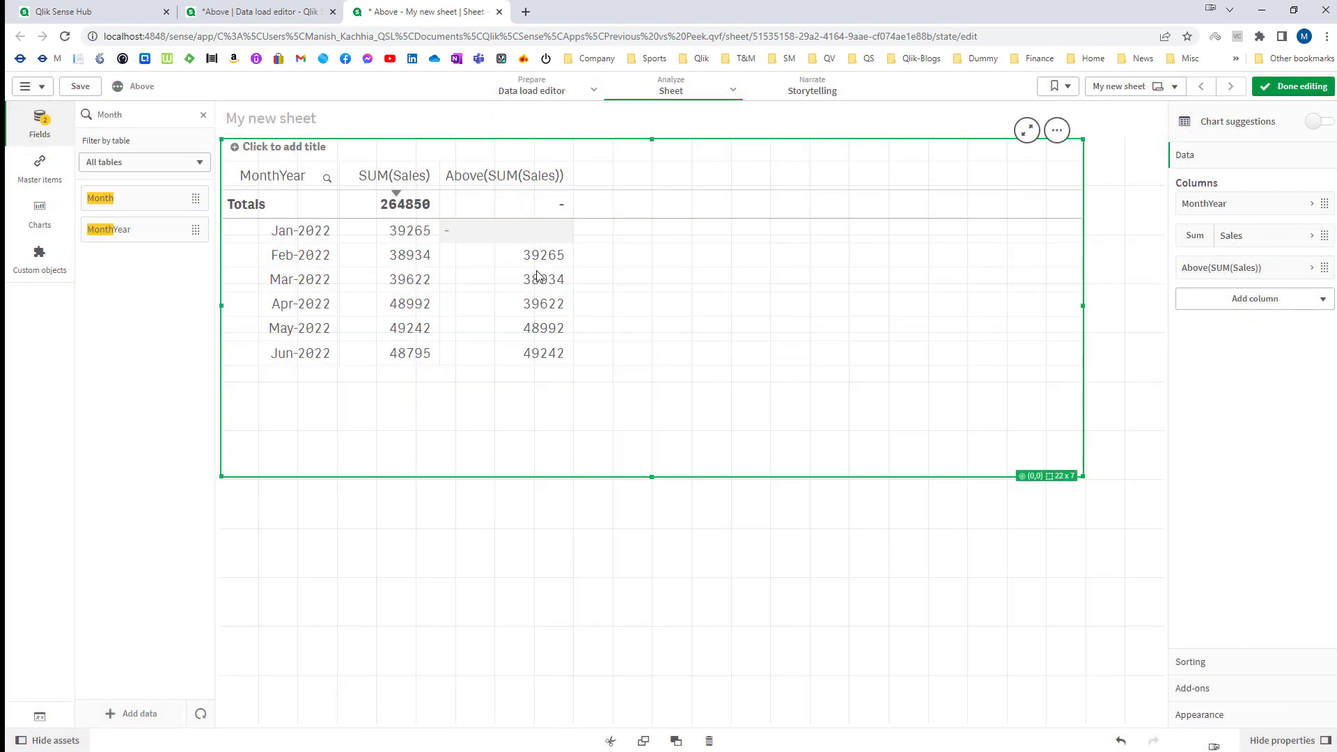
# - Add a measure column with the expression SUM(Sales) - Above(SUM(Sales)) to the table
pyautogui.click(1214, 304)
pyautogui.click(1215, 359)
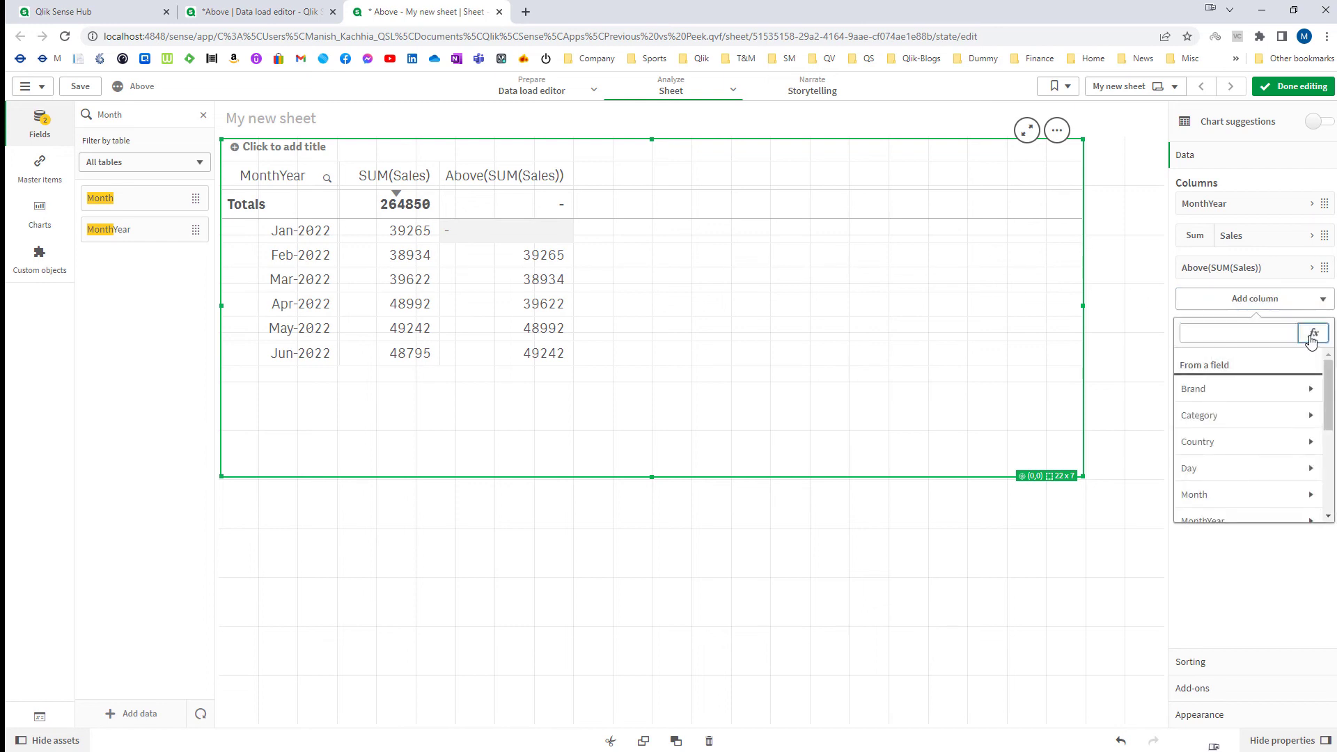
pyautogui.click(1312, 334)
pyautogui.write('SUM(Sale')
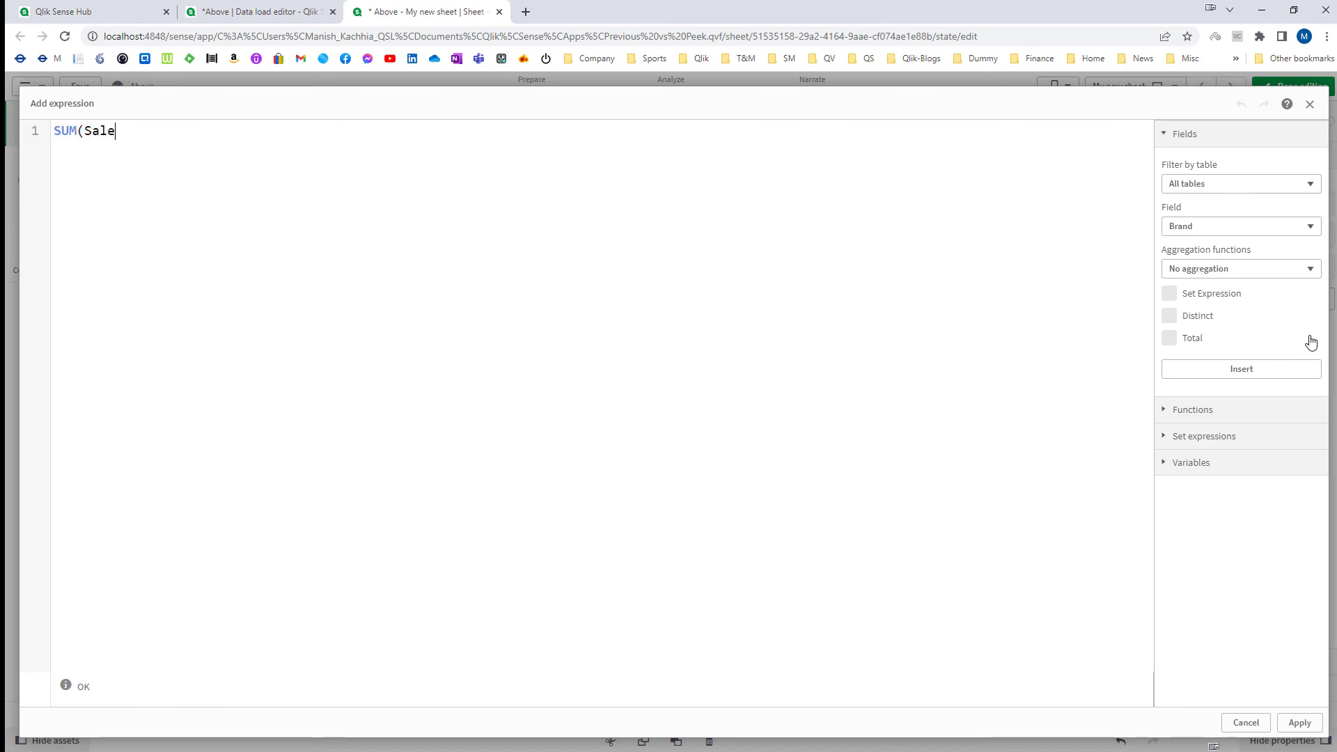
pyautogui.write('s) - Above(SUM(Sales)')
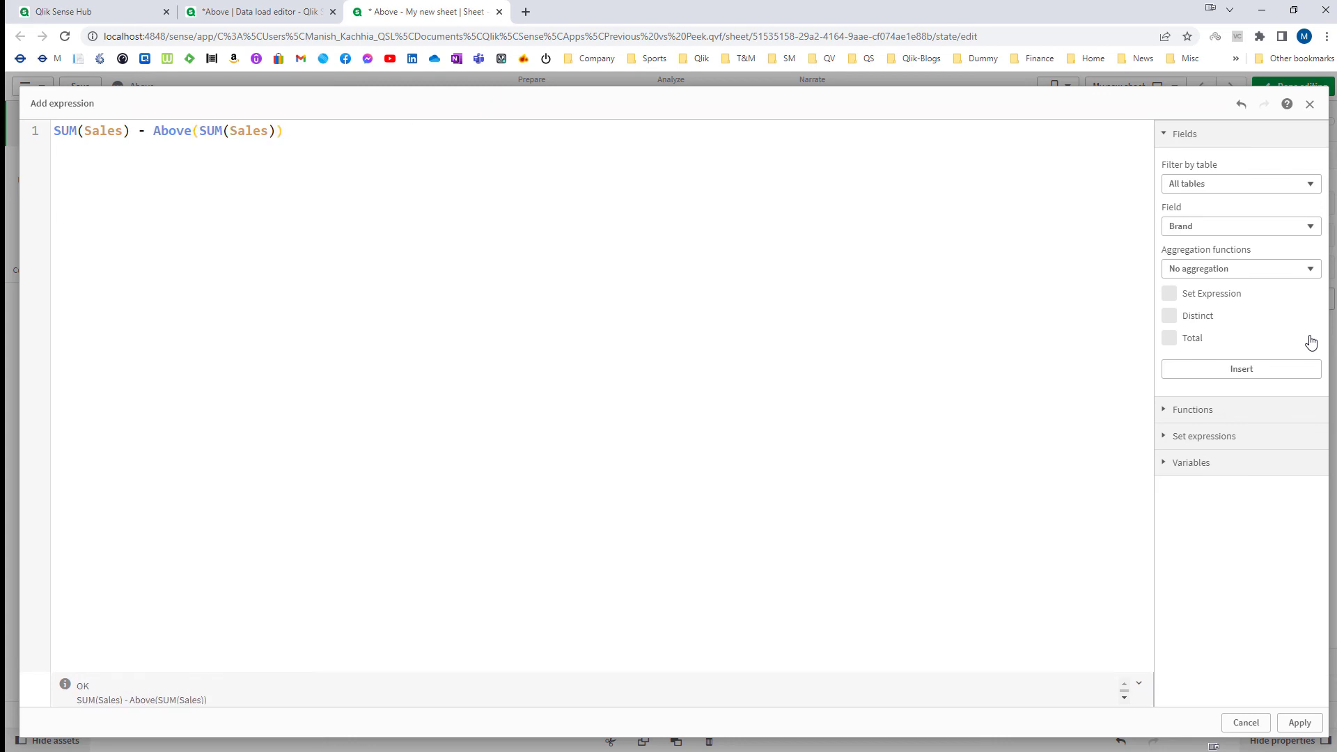
pyautogui.click(1293, 724)
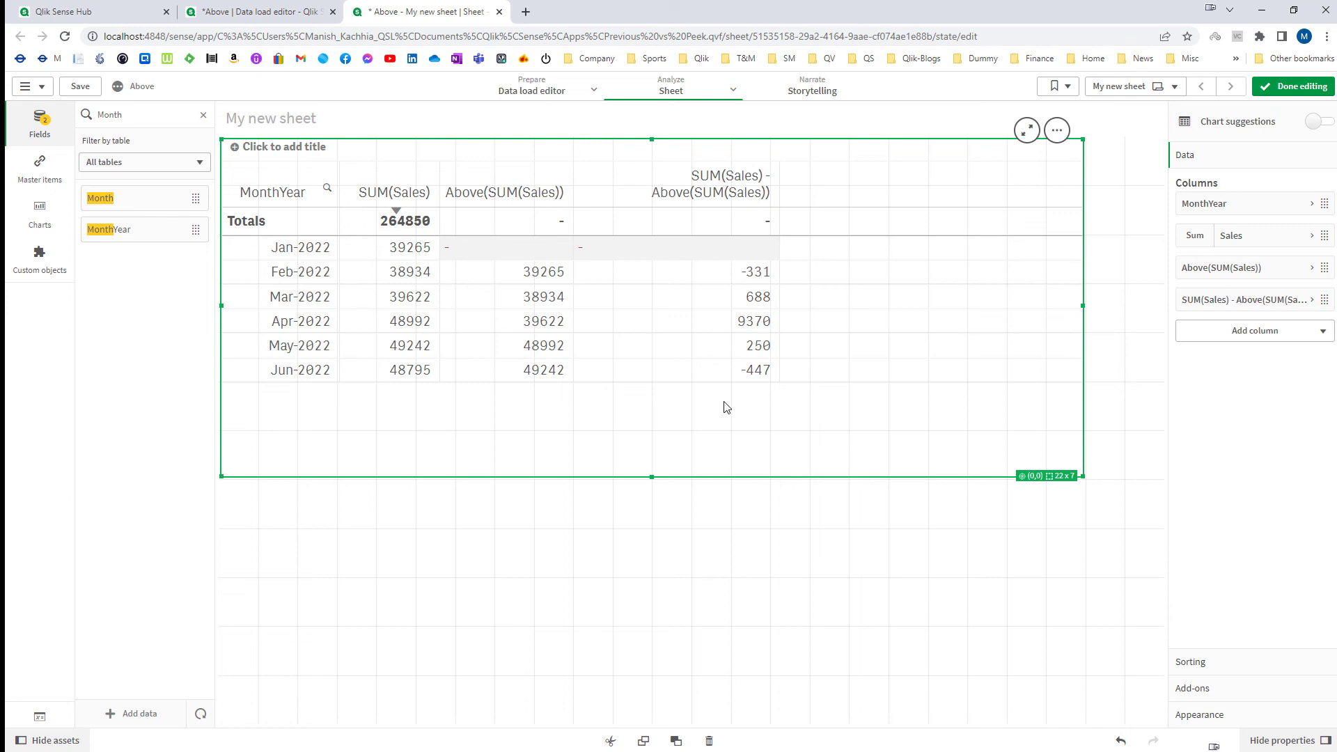
# - Delete the MonthYear and SUM(Sales) - Above(SUM(Sales)) columns from the table
pyautogui.rightClick(1199, 202)
pyautogui.click(1197, 191)
pyautogui.rightClick(1192, 268)
pyautogui.click(1194, 261)
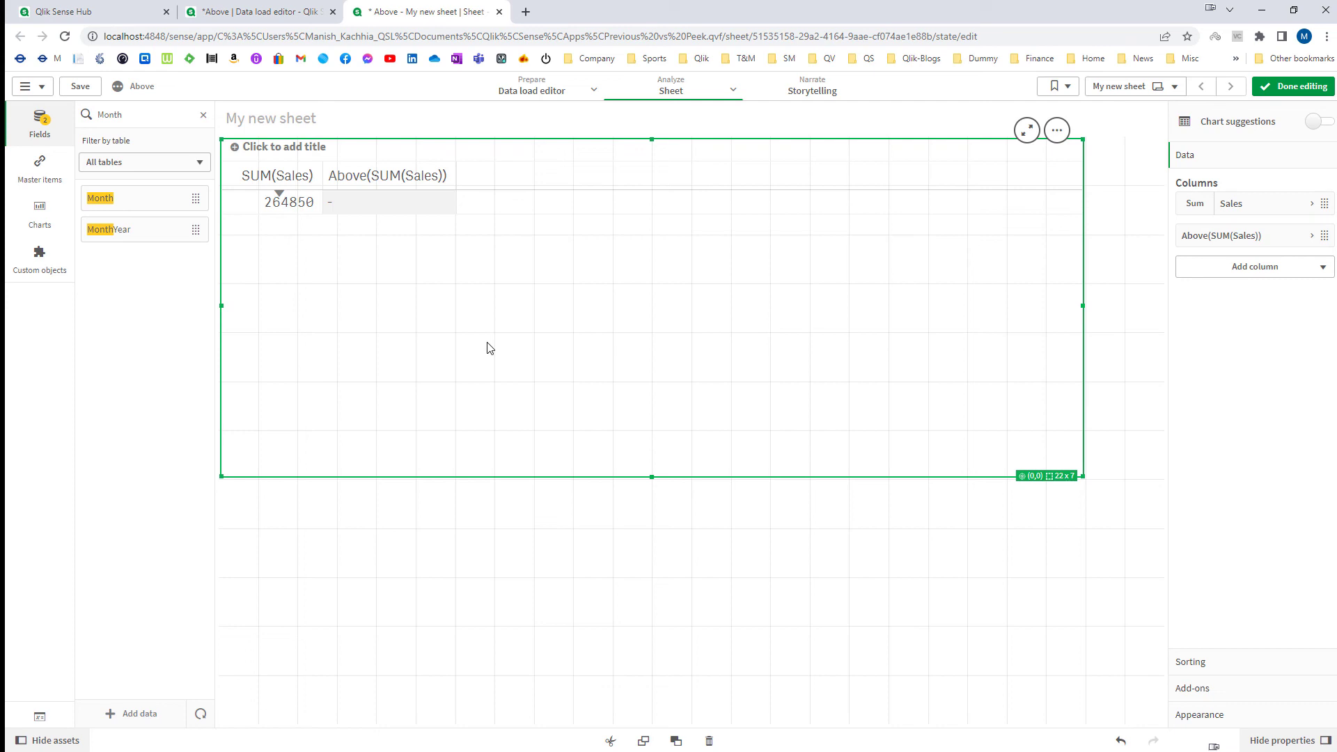
# - Add the Country field to the table and move it ahead of the SUM(Sales) column
pyautogui.click(48, 128)
pyautogui.write('Cou')
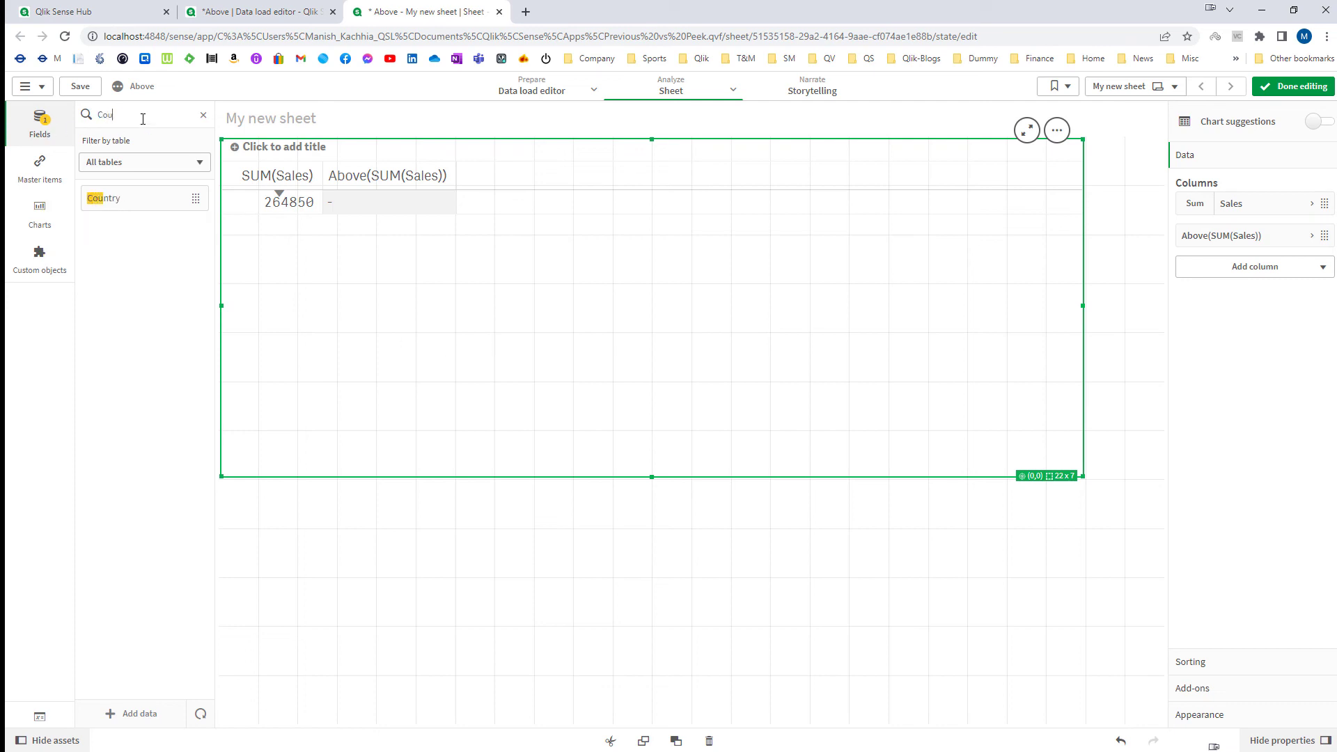
pyautogui.click(185, 206)
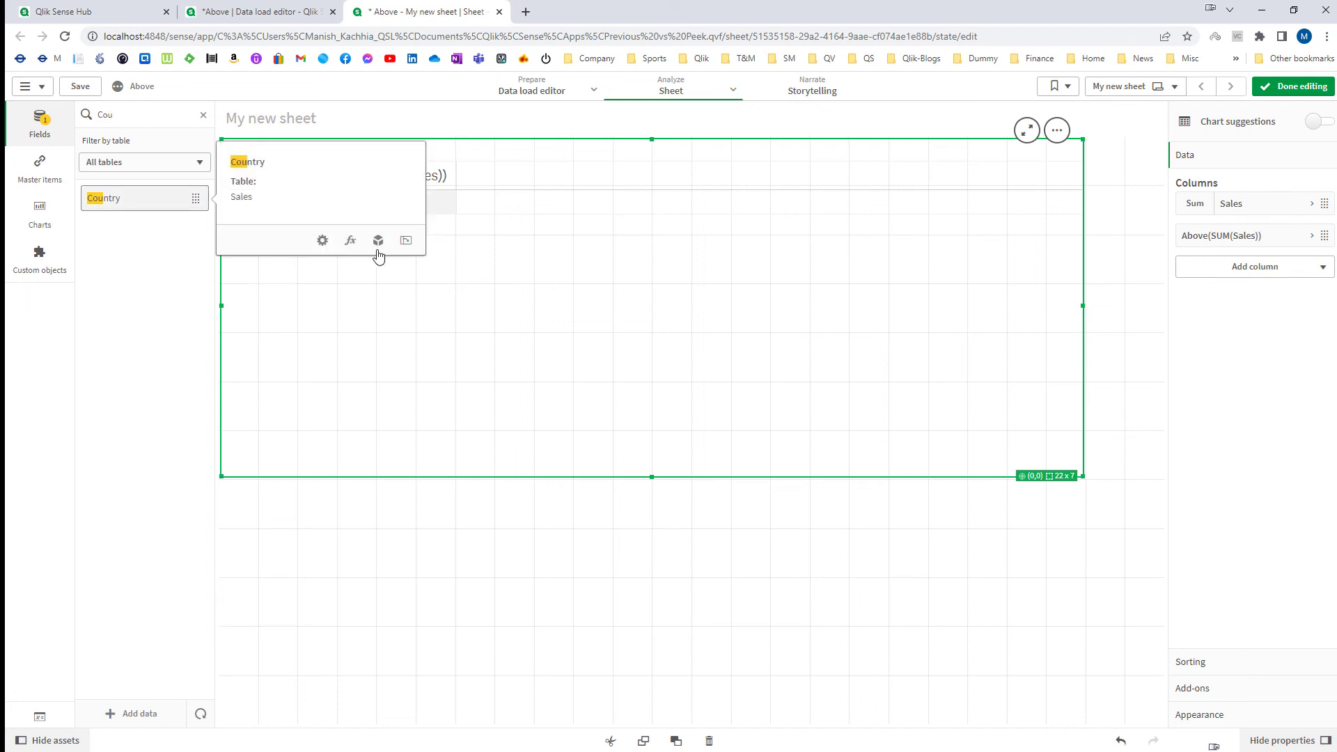
pyautogui.doubleClick(187, 208)
pyautogui.click(557, 279)
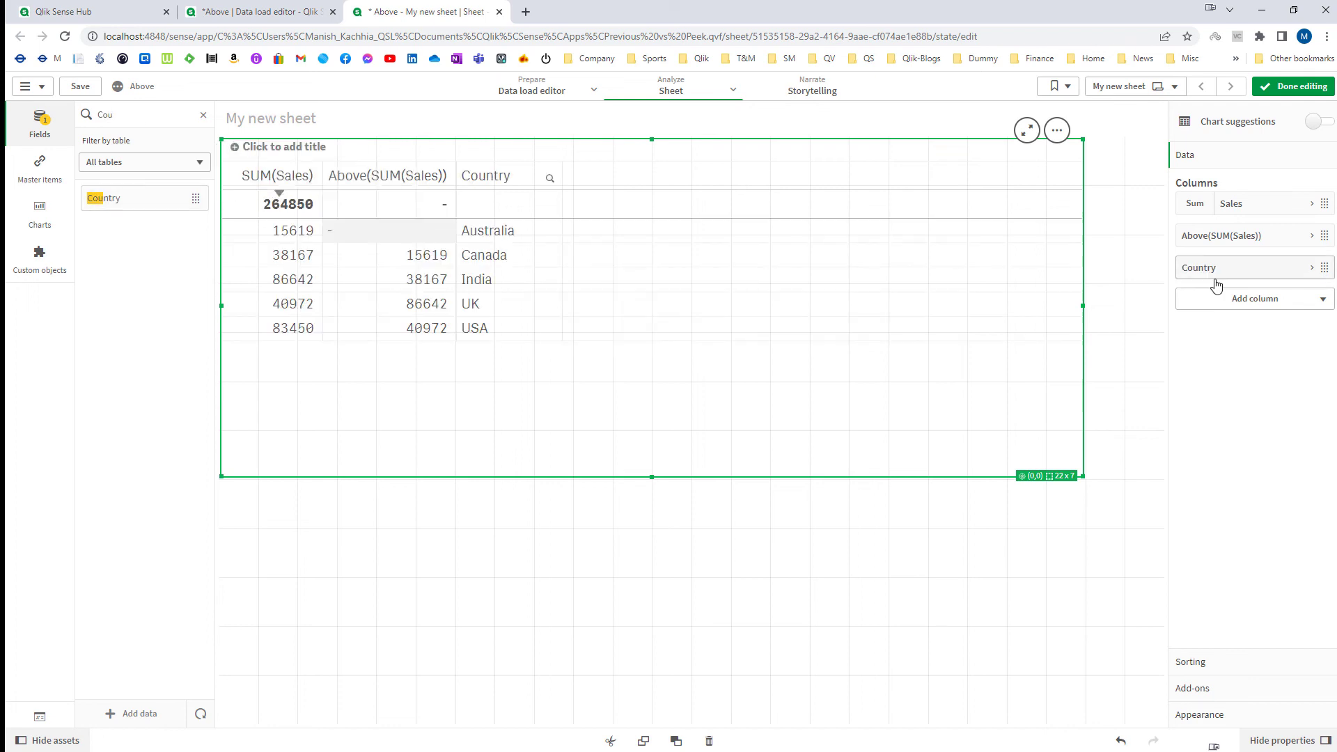
pyautogui.moveTo(1215, 282); pyautogui.dragTo(1211, 202)
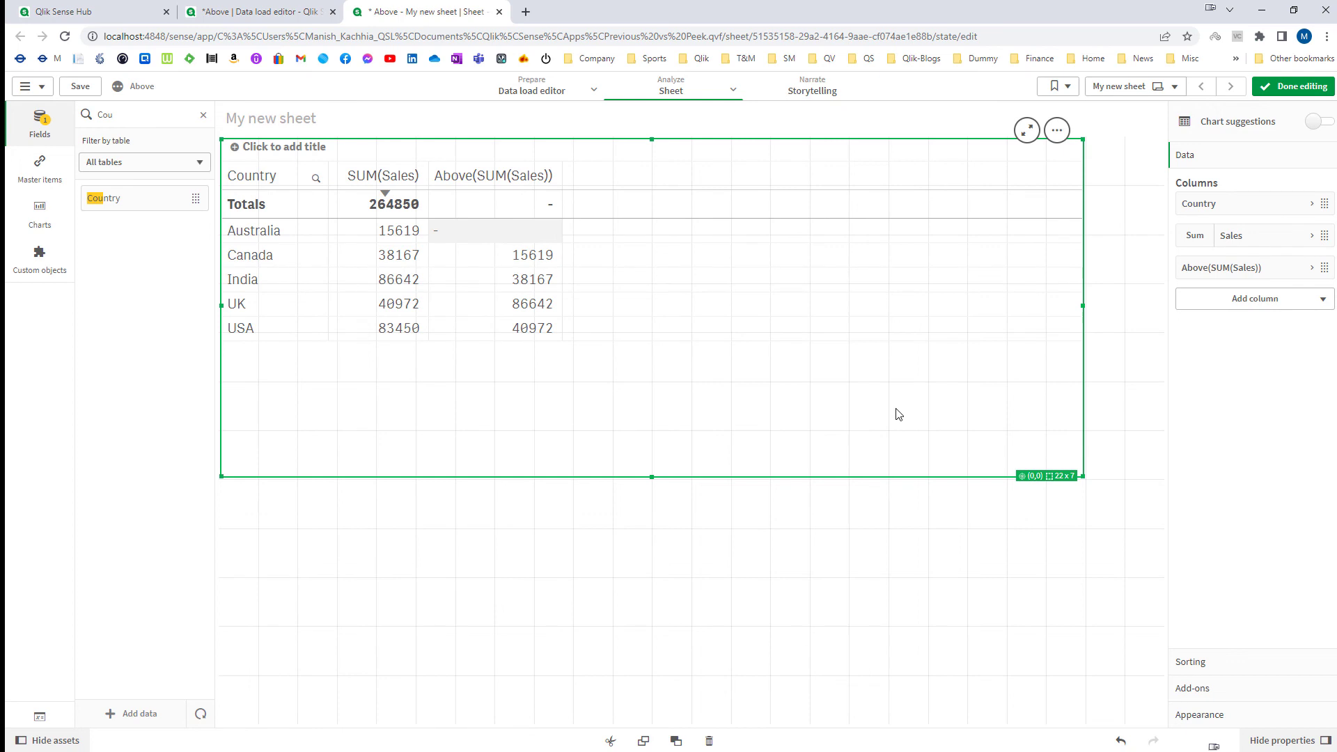
# - Add the Brand field to the table and place it directly after the Country column
pyautogui.moveTo(123, 121); pyautogui.dragTo(67, 127)
pyautogui.write('Brand')
pyautogui.moveTo(130, 209); pyautogui.dragTo(550, 257)
pyautogui.click(578, 265)
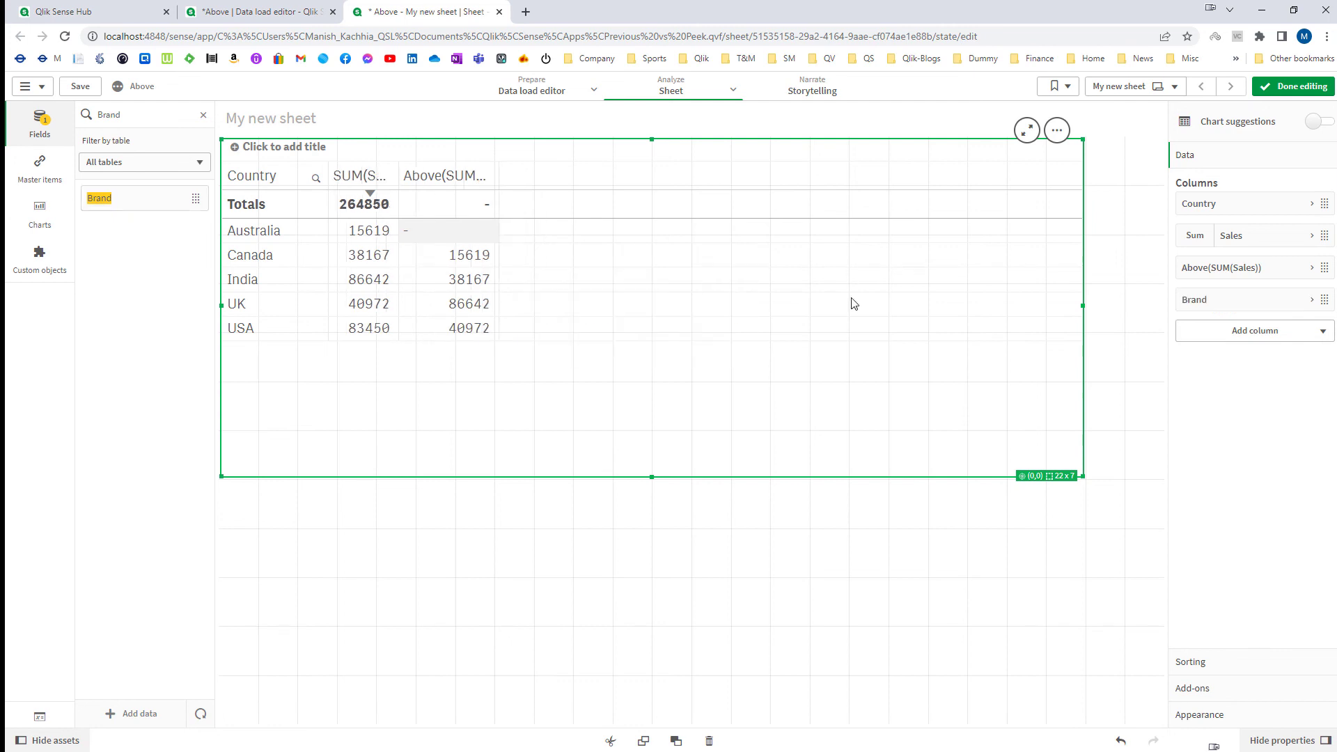
pyautogui.moveTo(1191, 277); pyautogui.dragTo(1193, 233)
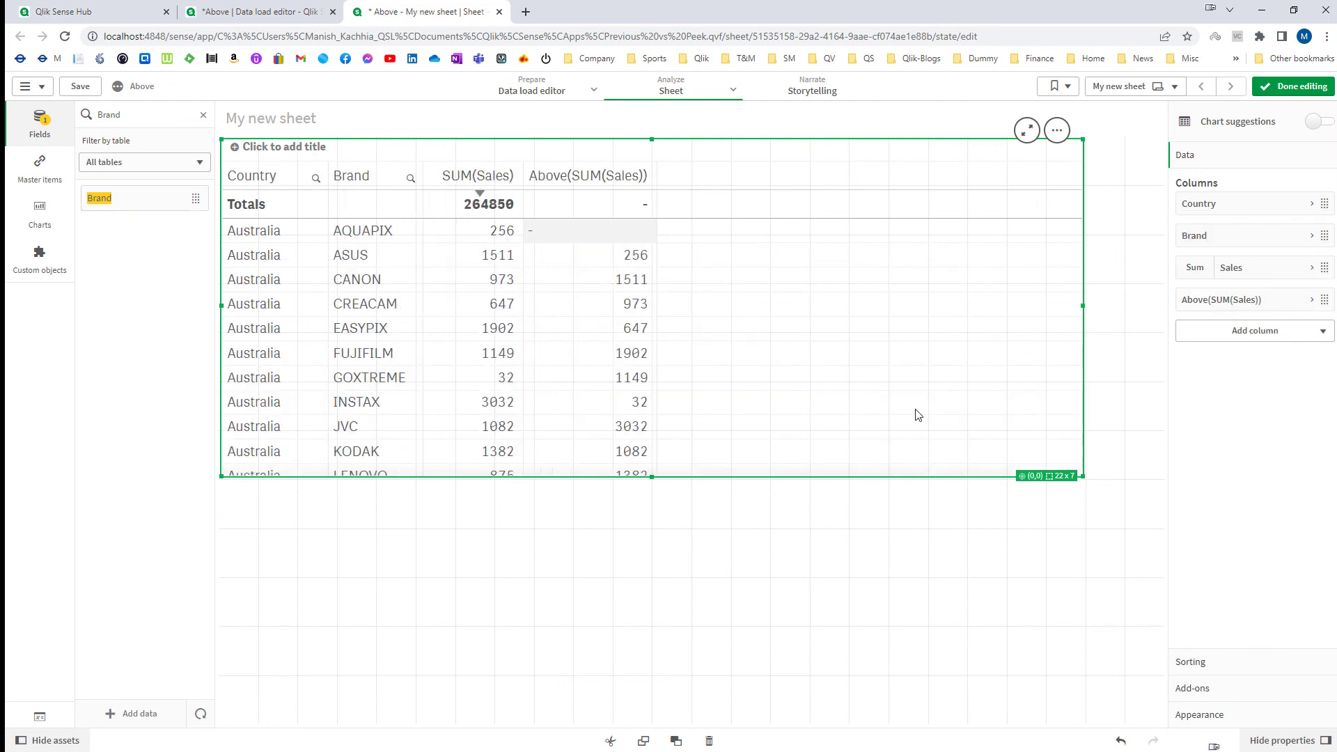
# - Make the table taller, review it outside edit mode, and resize it to 12 x 11 grid cells
pyautogui.moveTo(652, 477); pyautogui.dragTo(623, 693)
pyautogui.hotkey('ctrl', 'e')
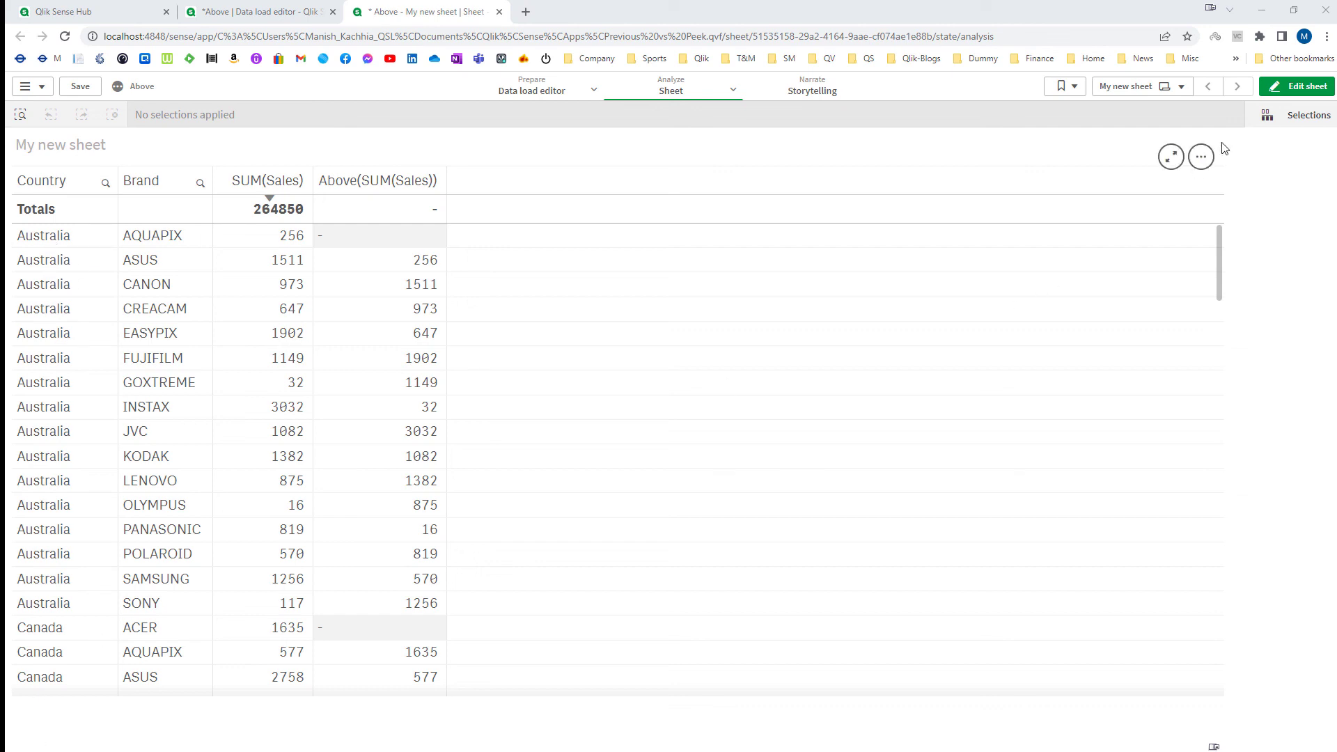
pyautogui.click(1296, 85)
pyautogui.moveTo(1082, 403); pyautogui.dragTo(681, 373)
# - Paste a copy of the table into the empty space beside it and extend the copy to 12 x 11 grid cells
pyautogui.rightClick(534, 351)
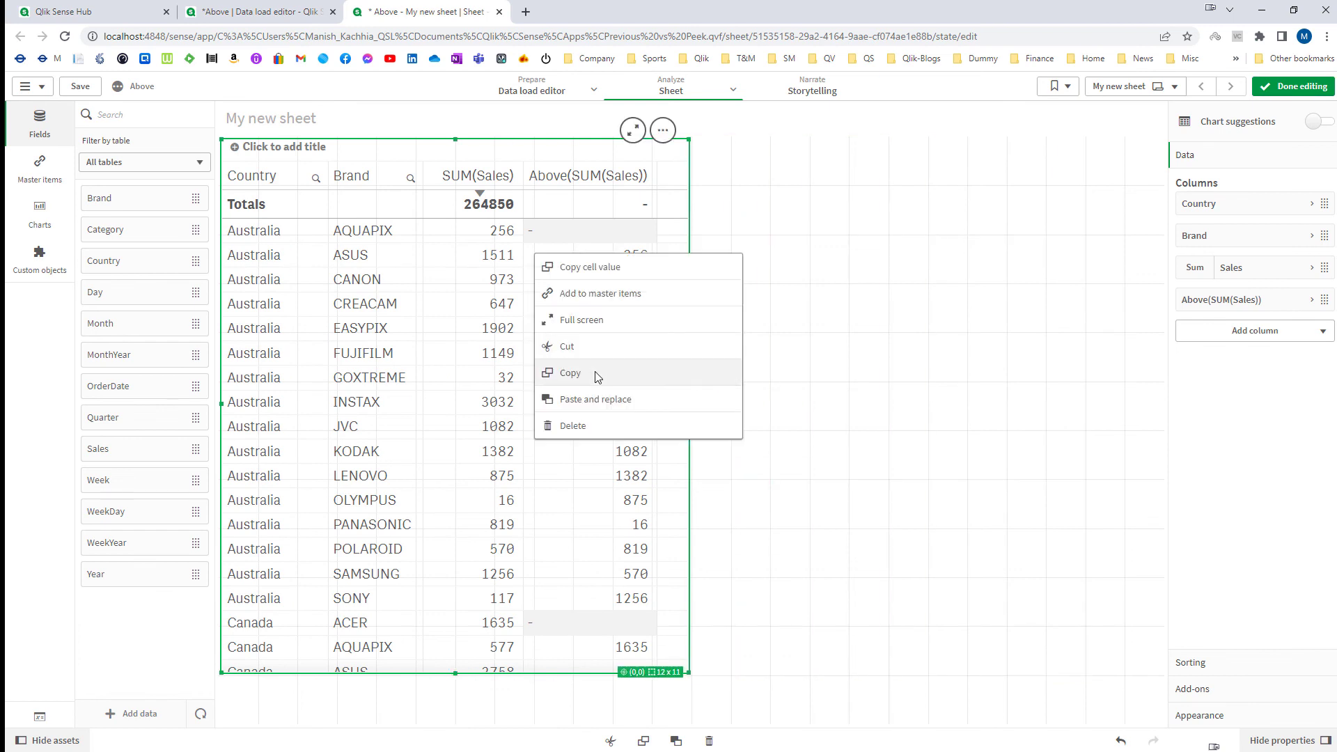
pyautogui.click(596, 376)
pyautogui.click(754, 373)
pyautogui.rightClick(755, 368)
pyautogui.click(794, 371)
pyautogui.moveTo(924, 427); pyautogui.dragTo(870, 684)
# - Move Brand ahead of Country in the copied table, finish editing the sheet, and sort that table by Brand
pyautogui.moveTo(1194, 236); pyautogui.dragTo(1202, 190)
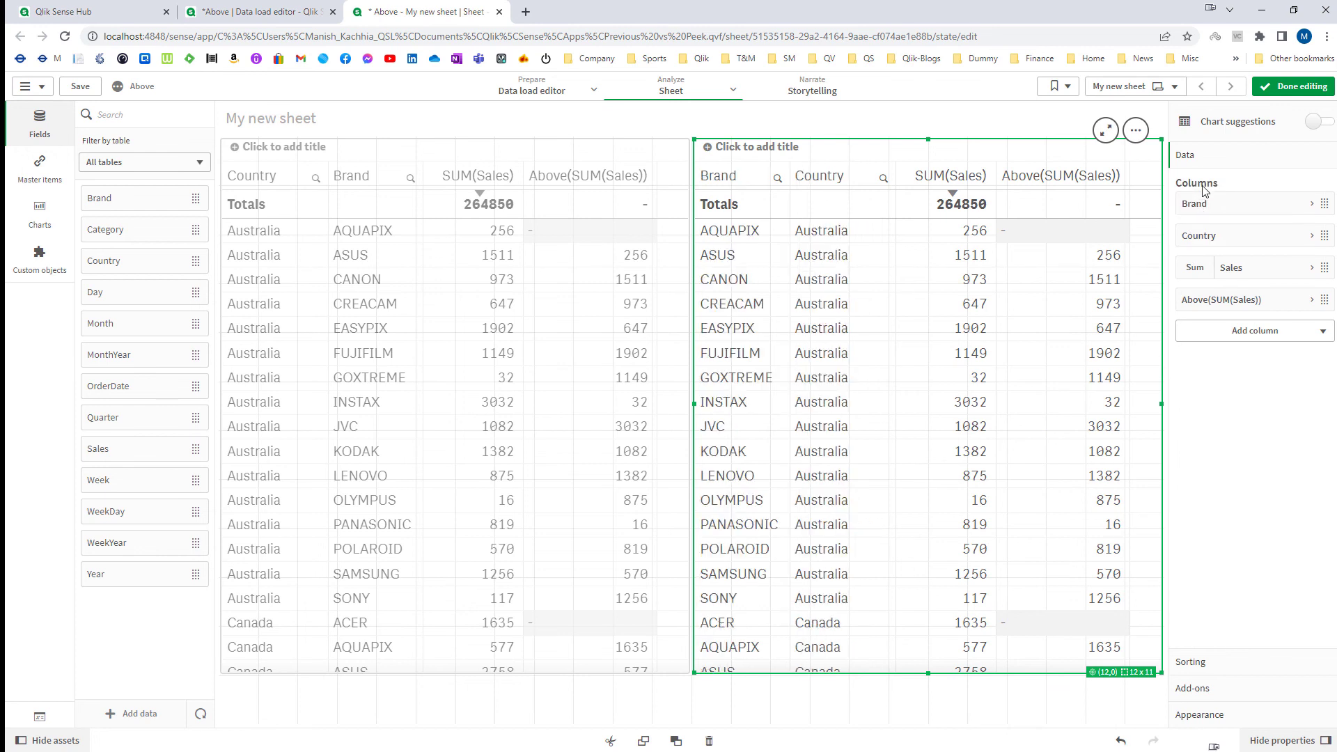
pyautogui.click(1280, 88)
pyautogui.click(700, 183)
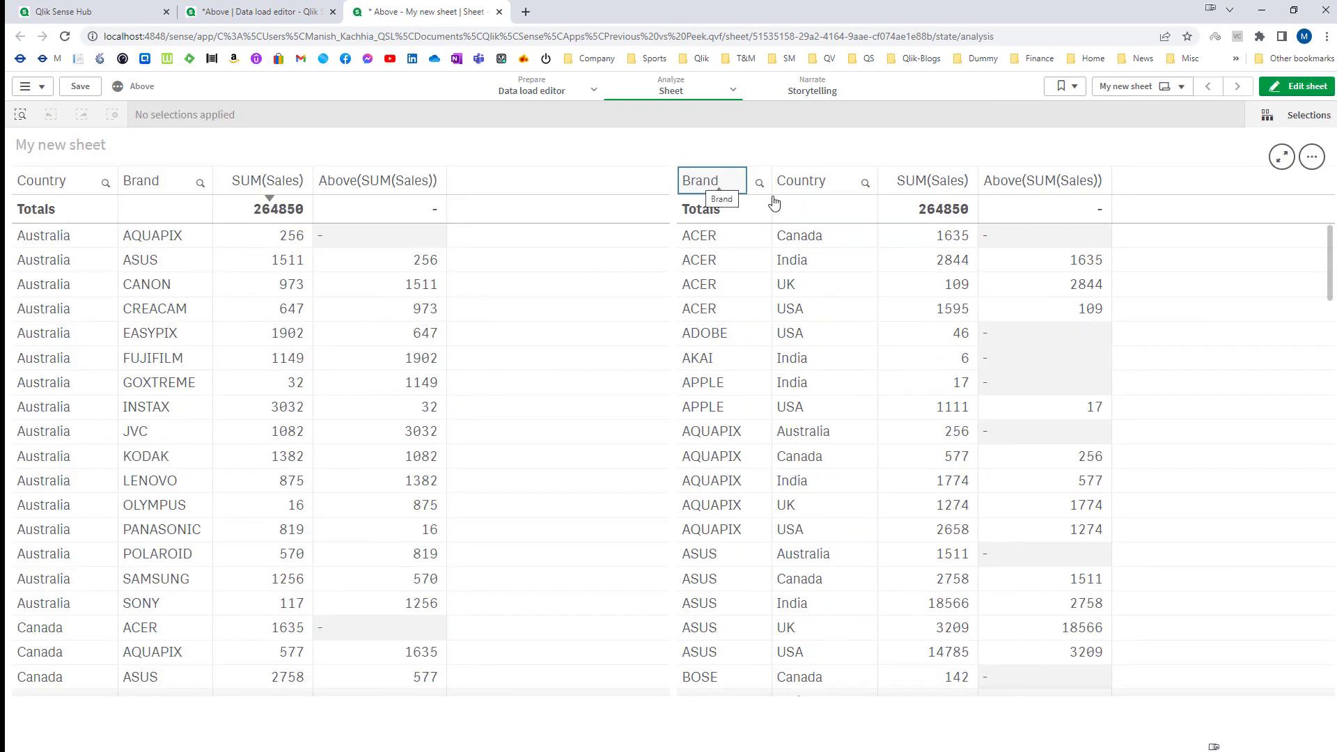